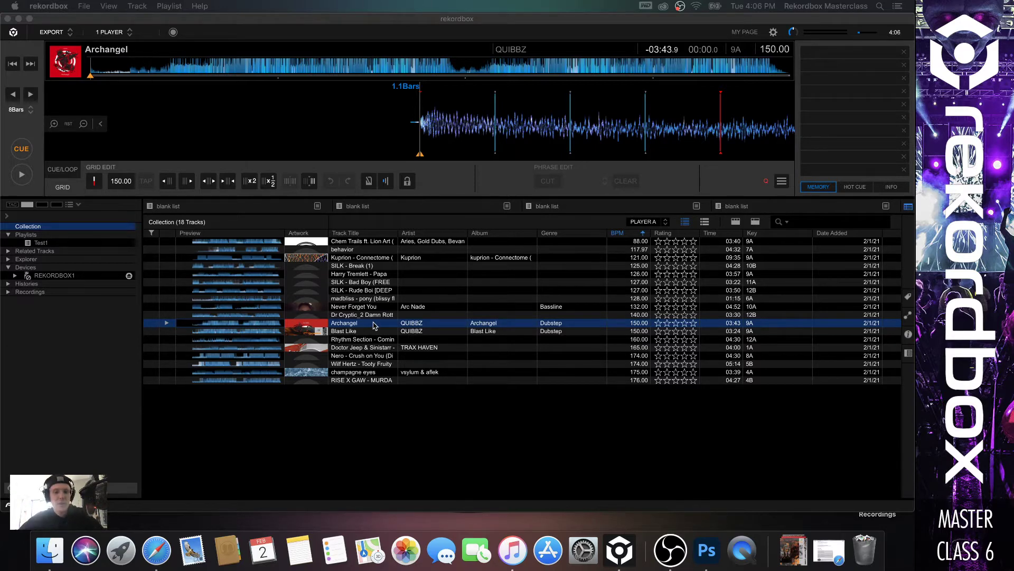
Load Archangel into the player and set its beatgrid tempo to 150 BPM.
left_click(369, 323)
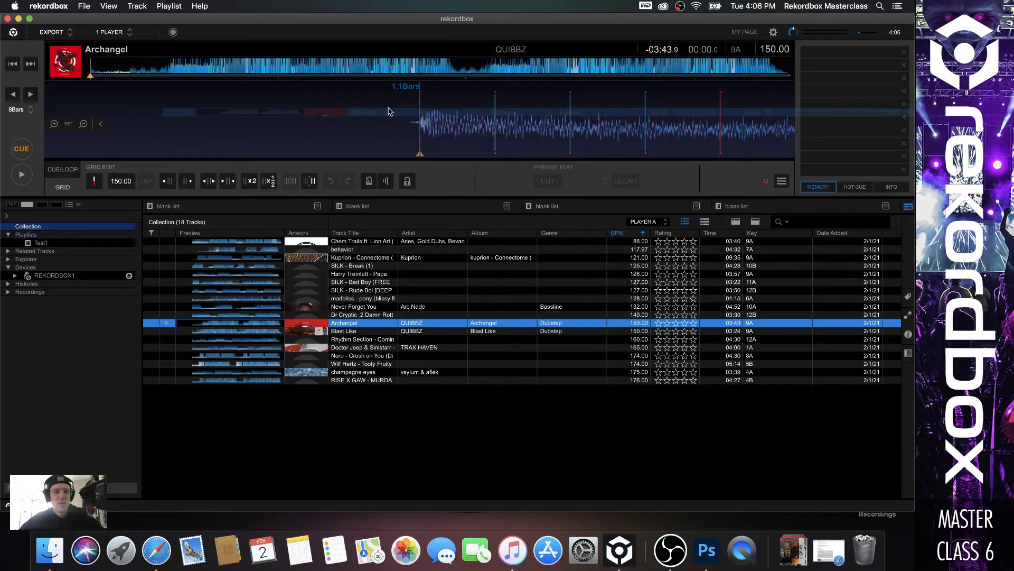
left_click(389, 104)
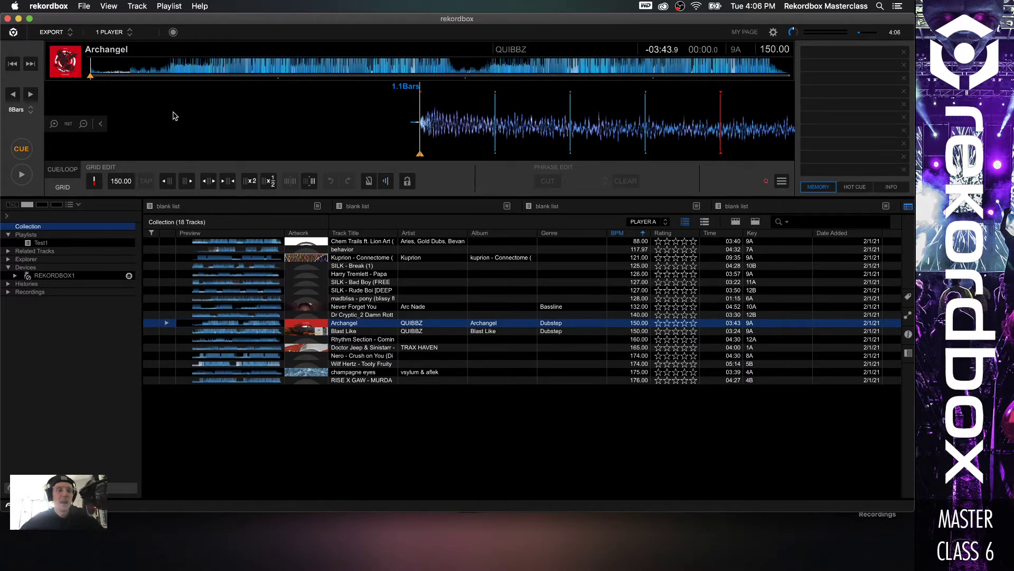
left_click(121, 183)
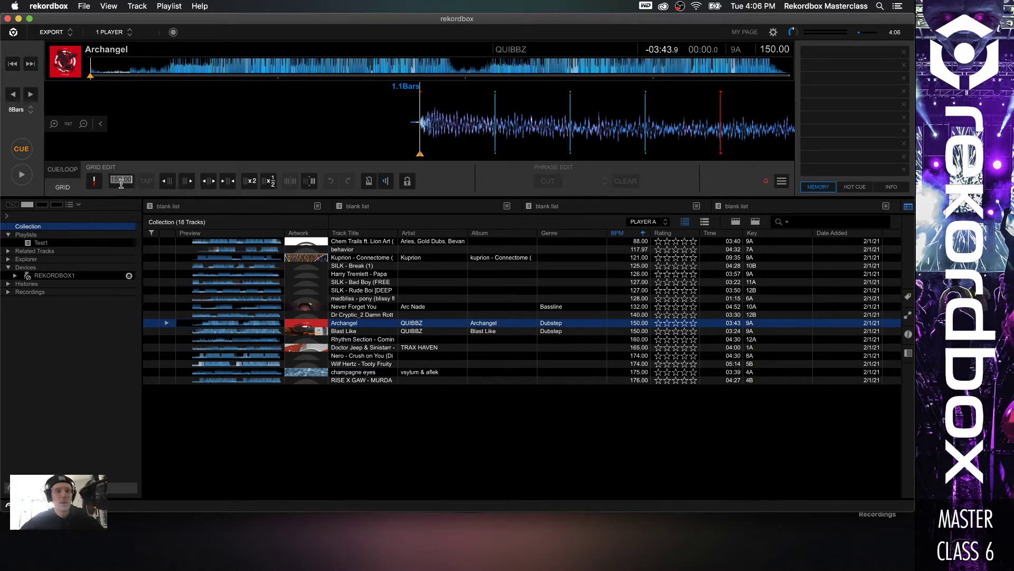
type("150")
key("Return")
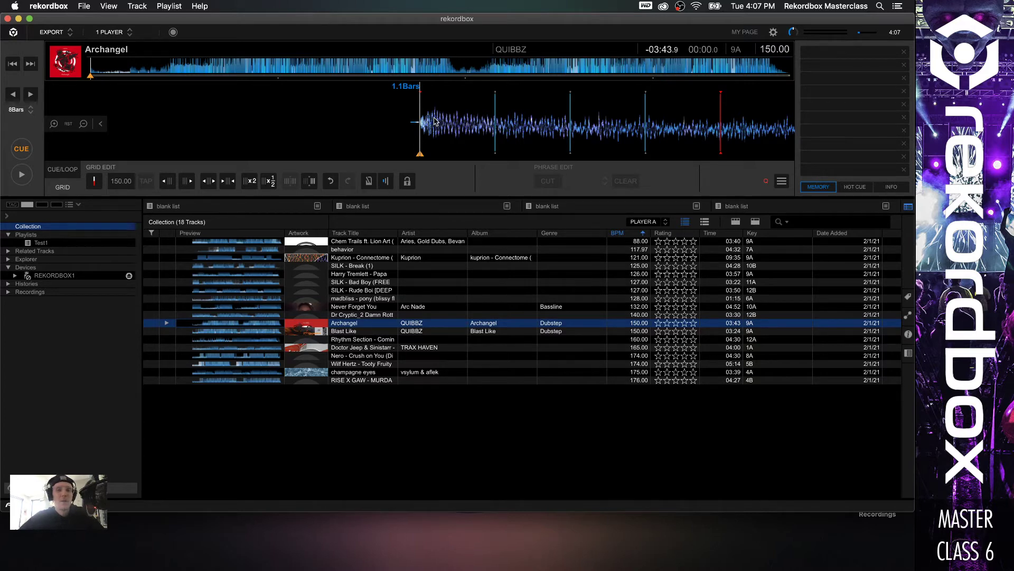
Shift Archangel's beatgrid slightly later and earlier to line up its first downbeat with the opening sound.
left_click_drag(434, 121, 437, 122)
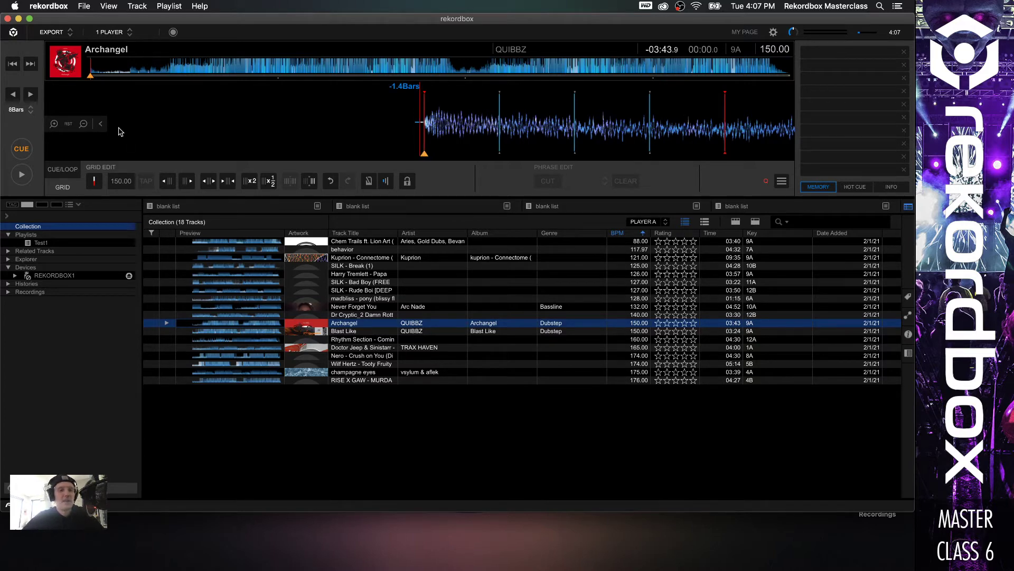
scroll(417, 133, "up", 2)
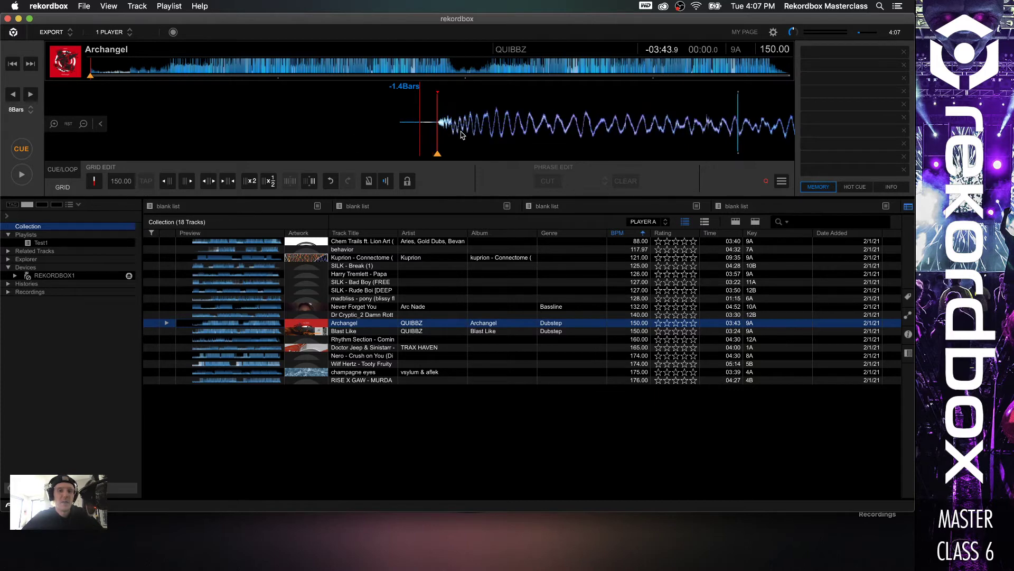
left_click_drag(473, 132, 448, 140)
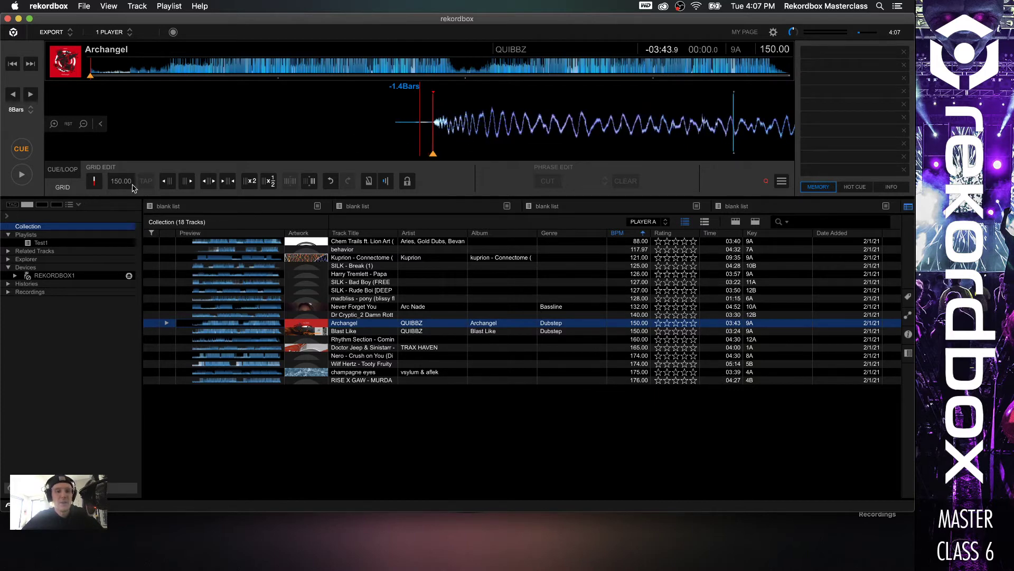
left_click(188, 181)
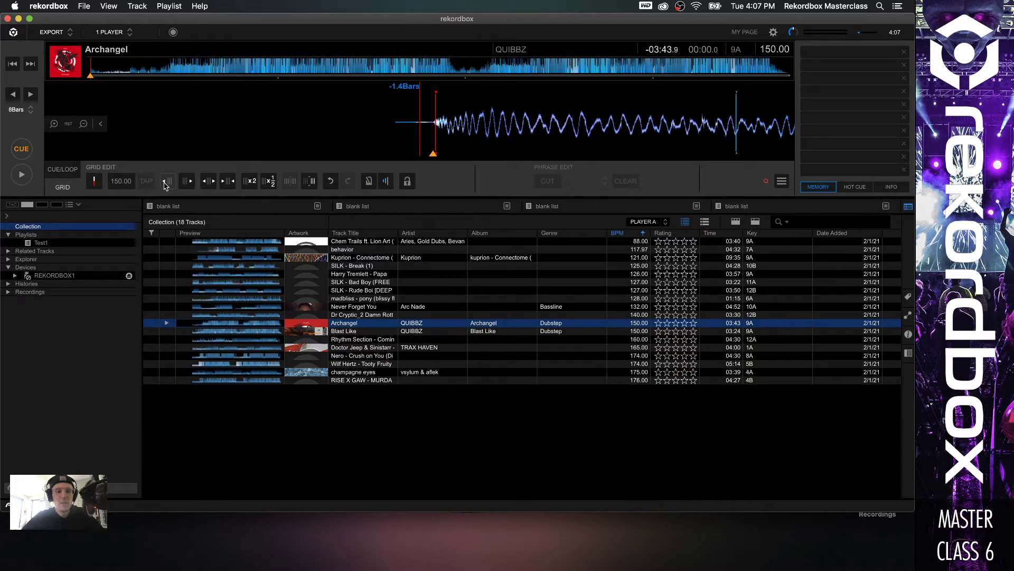
left_click(165, 182)
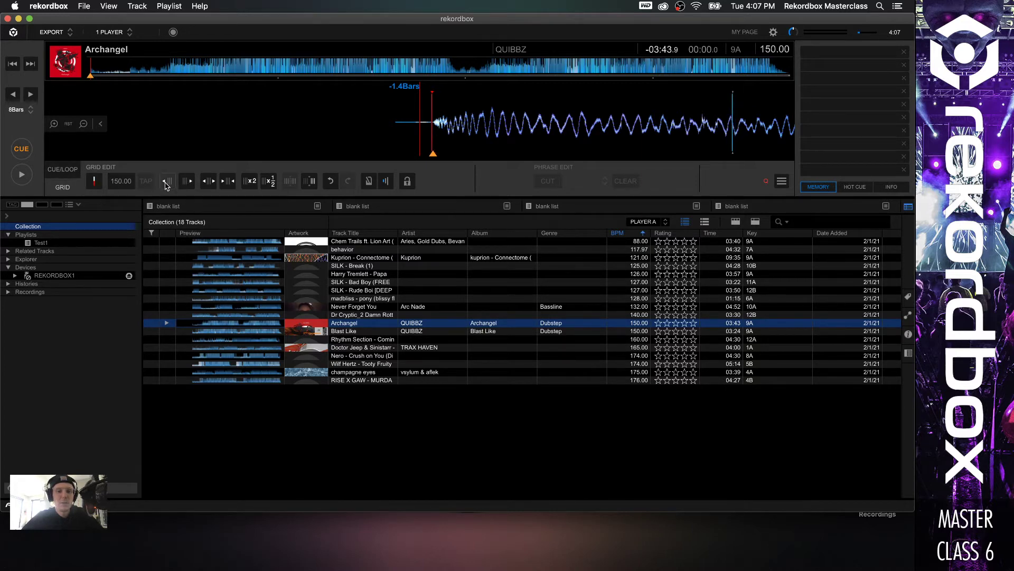
Scrub and play the opening of Archangel to check the first downbeat against the waveform.
left_click_drag(505, 126, 488, 125)
scroll(486, 125, "right", 10)
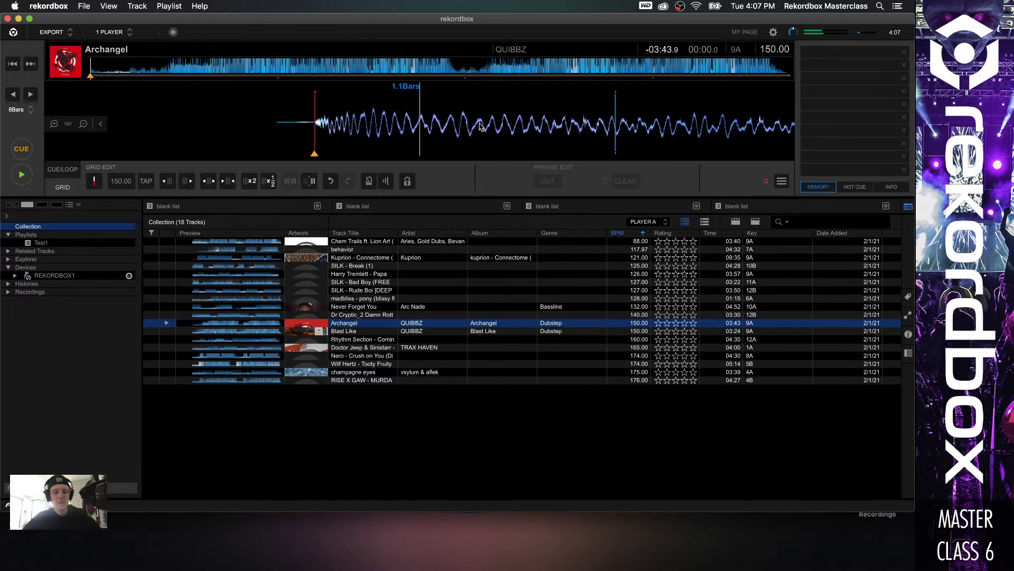
scroll(547, 132, "left", 1)
scroll(547, 132, "left", 13)
scroll(667, 132, "right", 2)
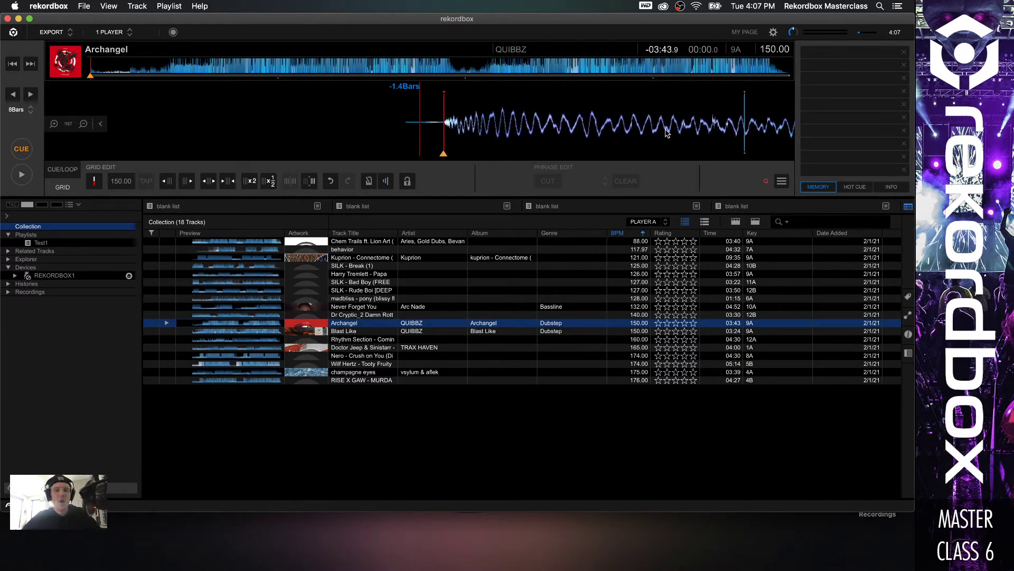
scroll(667, 132, "right", 7)
scroll(667, 132, "left", 6)
key("space")
scroll(666, 132, "right", 4)
scroll(626, 136, "left", 4)
key("space")
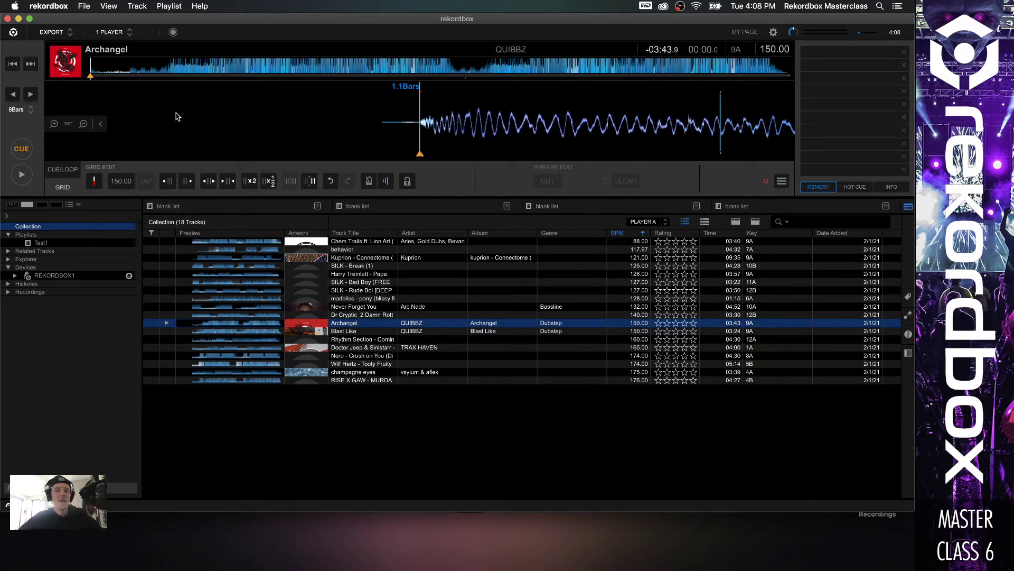
Store a memory cue on Archangel's first downbeat, at 1.1 bars.
left_click_drag(482, 118, 427, 117)
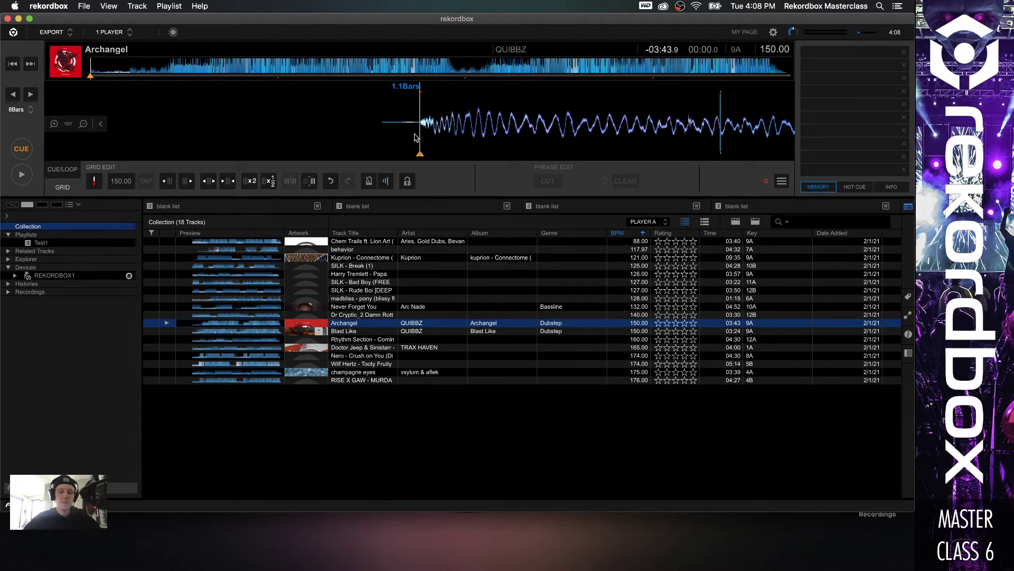
key("m")
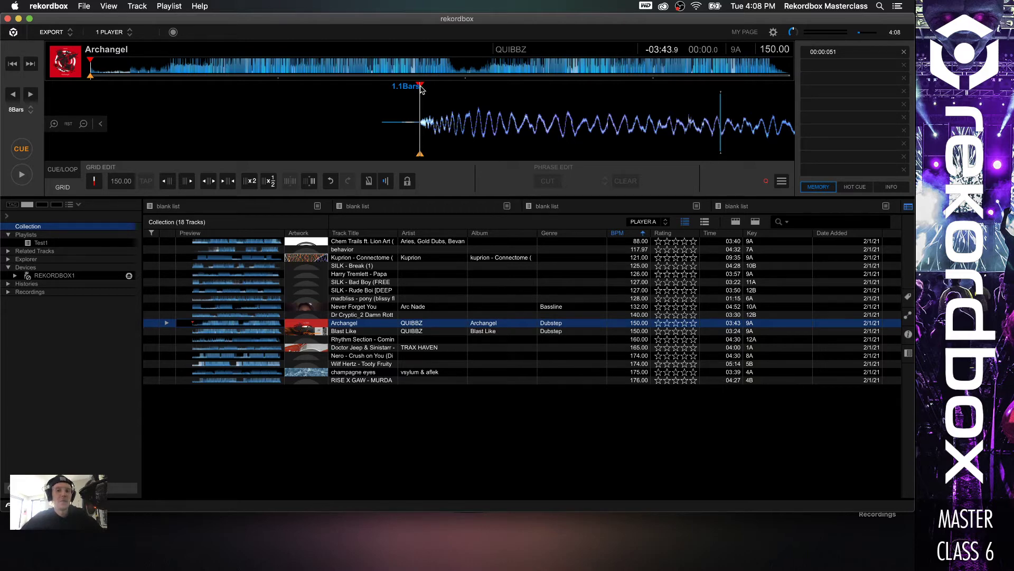
left_click(422, 91)
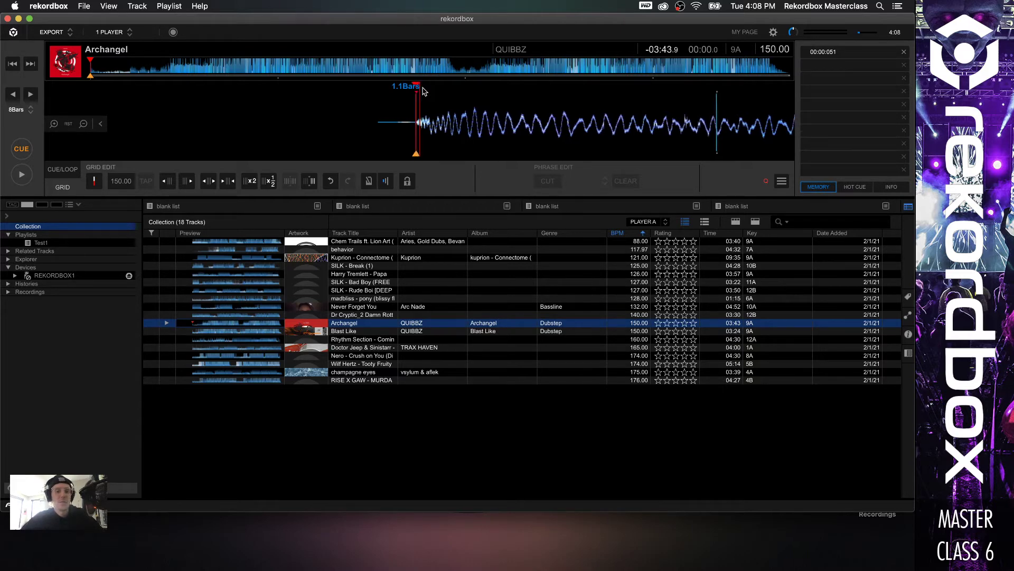
left_click(423, 90)
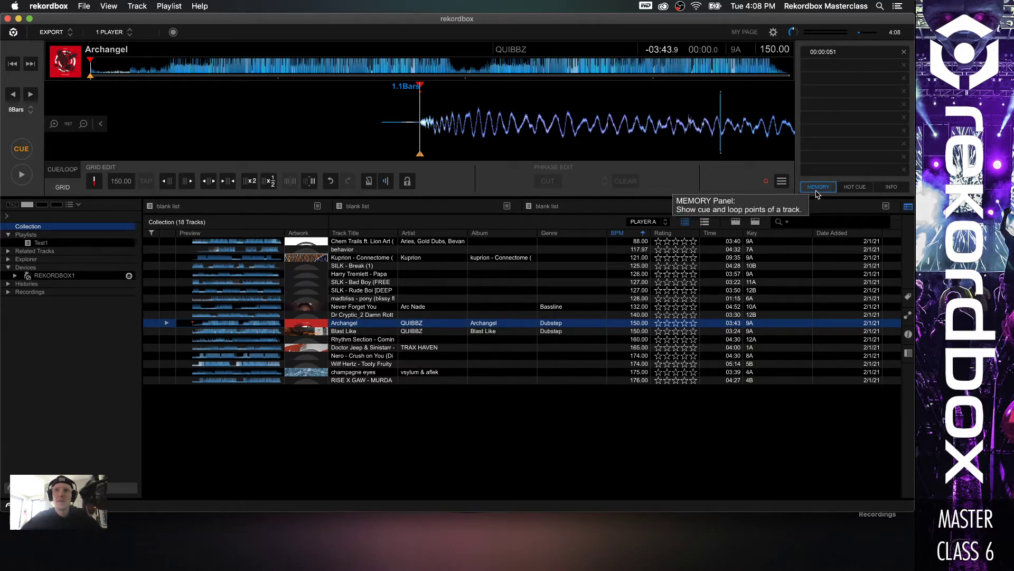
Compare the track's hot cues, file information and stored memory cues.
left_click(855, 187)
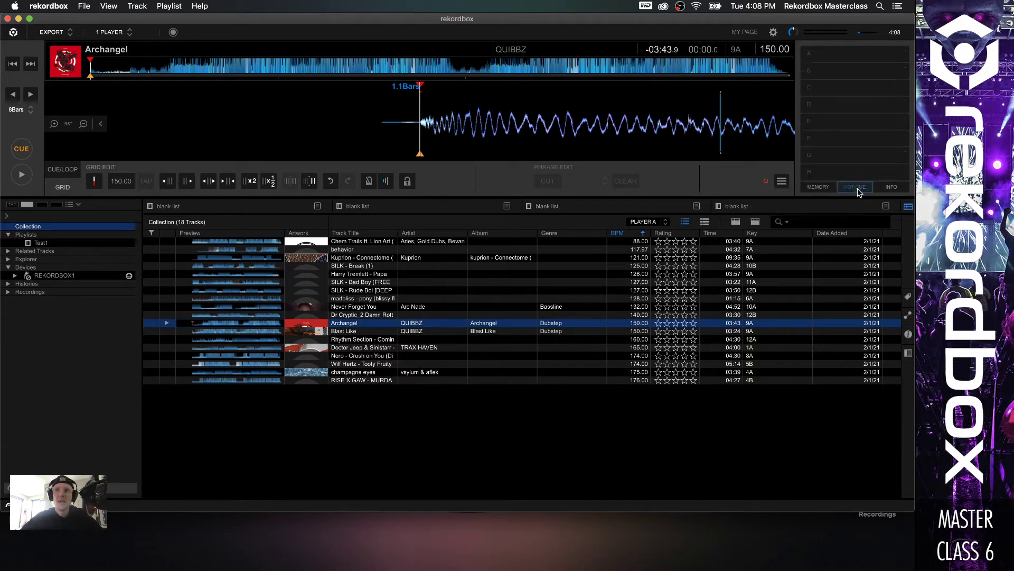
left_click(883, 189)
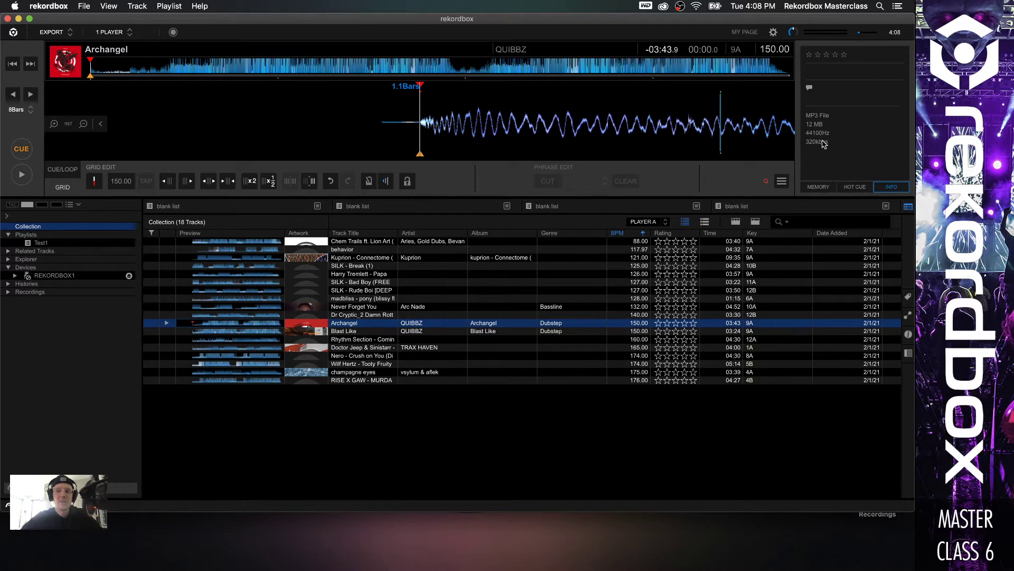
left_click(856, 187)
left_click(819, 188)
left_click(847, 188)
left_click(824, 188)
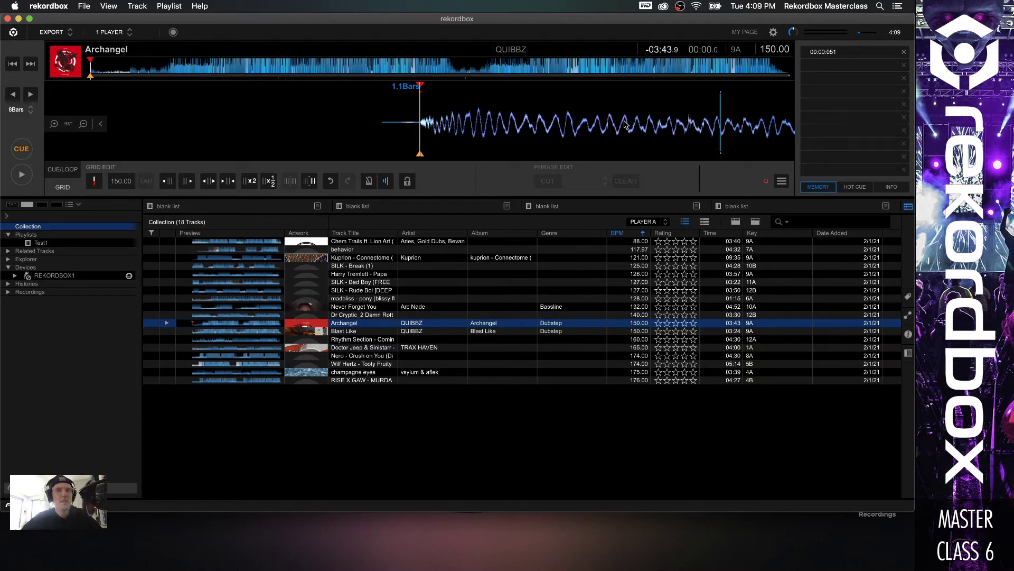
left_click(854, 187)
left_click(818, 187)
mouse_move(425, 112)
left_mouse_down()
mouse_move(154, 112)
mouse_move(424, 112)
left_mouse_up()
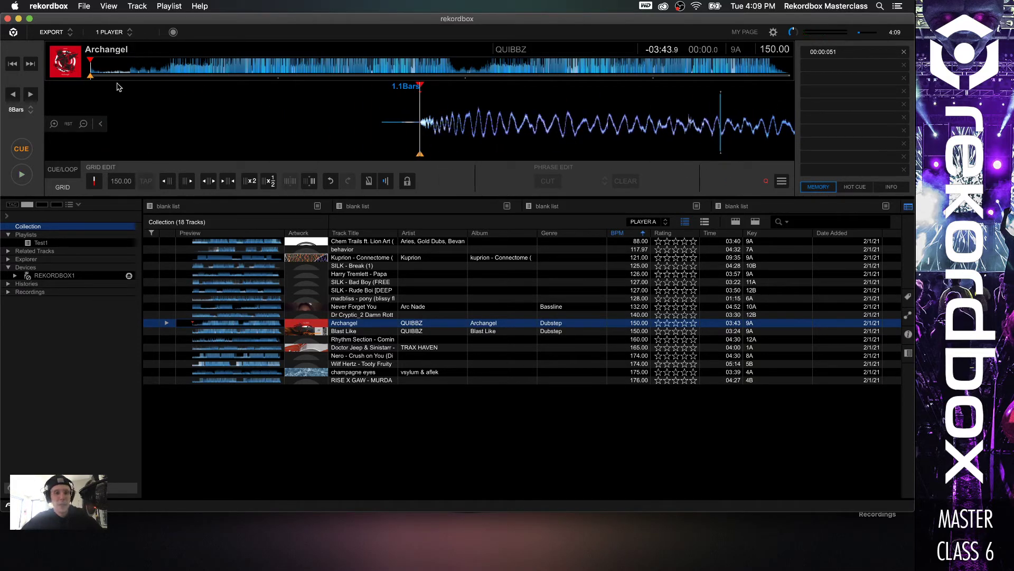
Jump forward and backward through Archangel in 8-bar steps to examine its phrase changes.
left_click(25, 111)
left_click(34, 172)
key("Right")
key("Left")
key("Right")
key("Right")
key("Right")
key("Left")
key("Right")
key("Left")
key("Left")
key("Right")
key("Left")
key("Right")
key("Right")
key("Left")
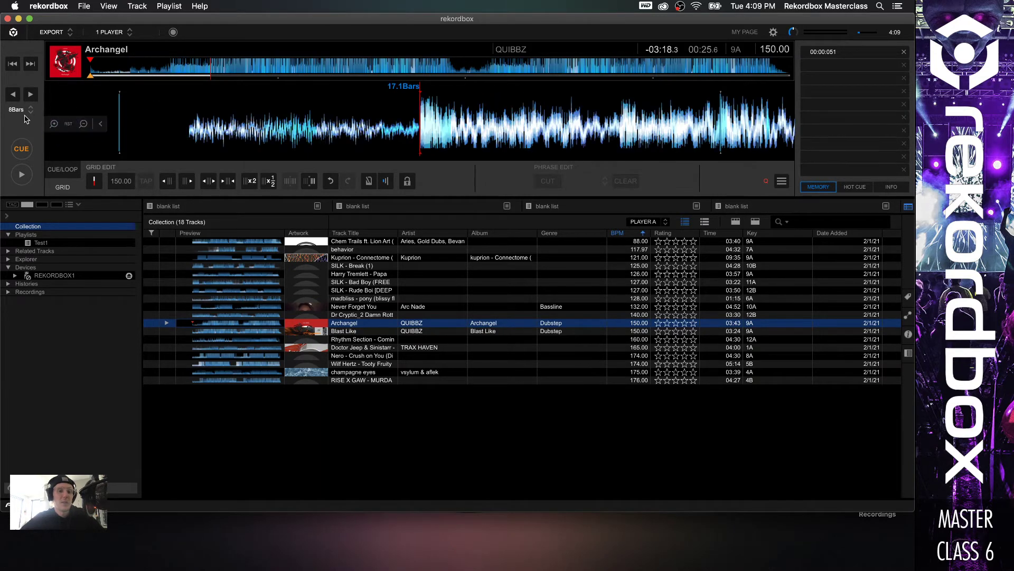
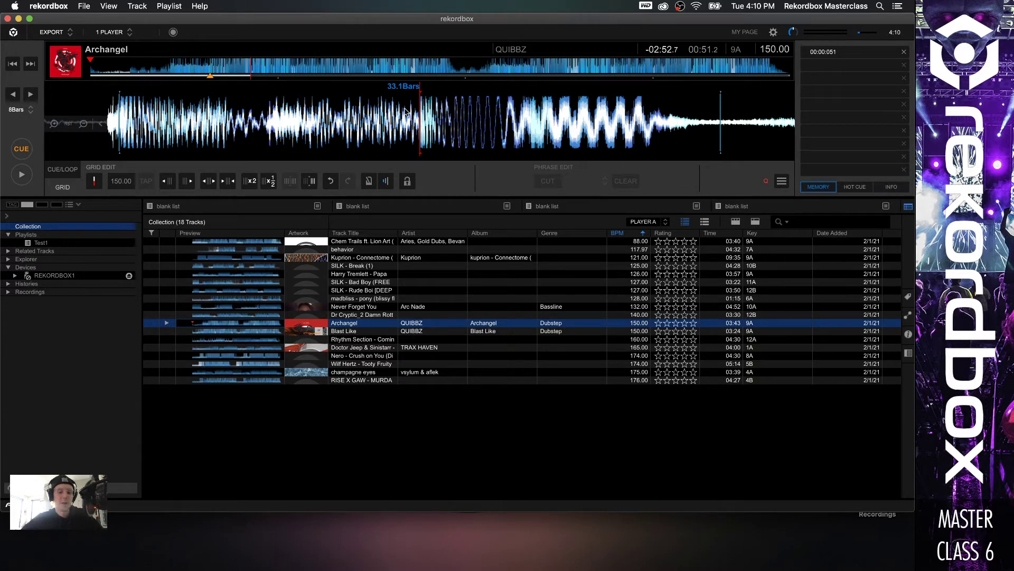
Play the drop briefly, then return to 33.1 bars and place the current cue point there.
key("space")
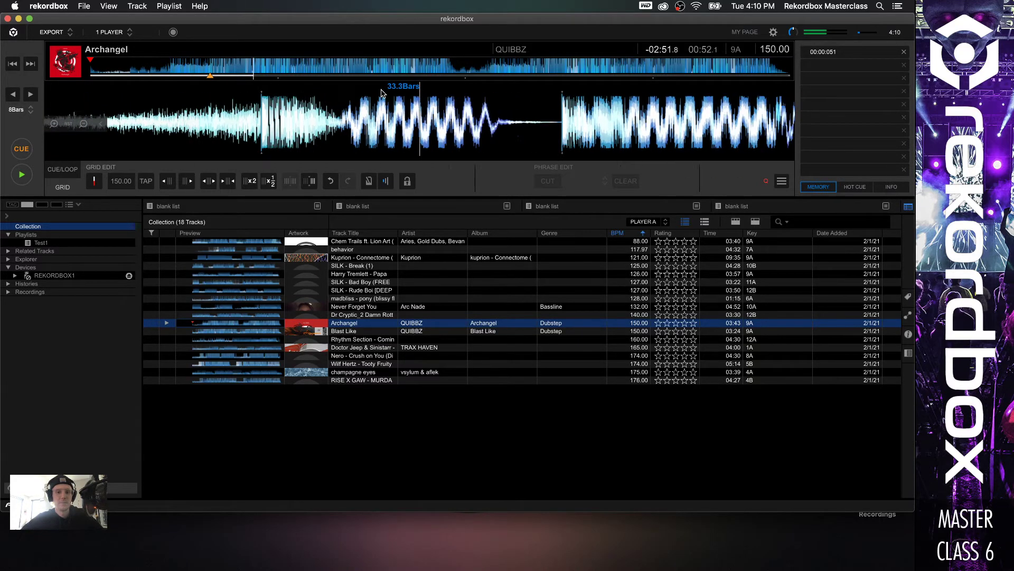
left_click(252, 67)
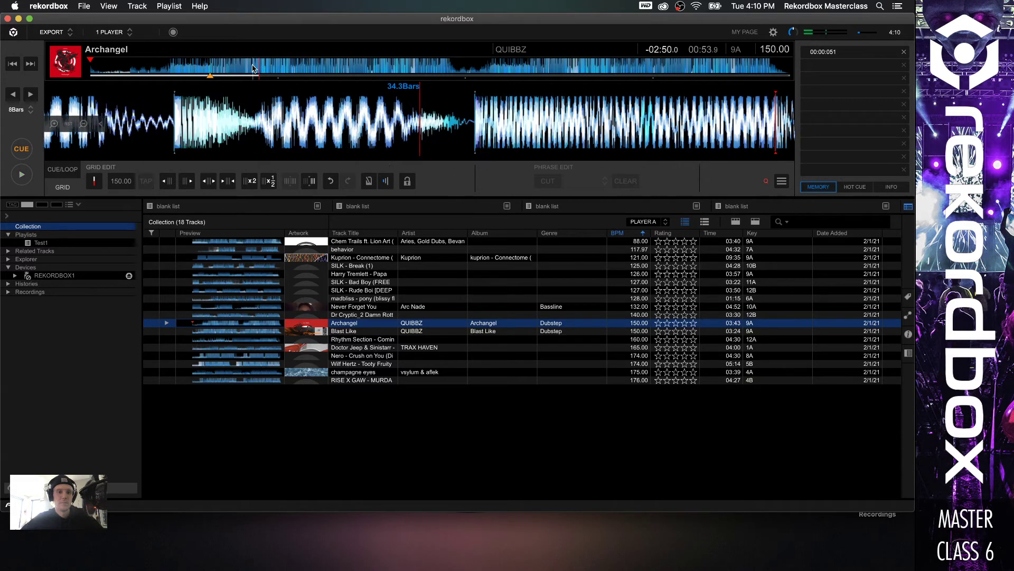
left_click_drag(364, 132, 484, 127)
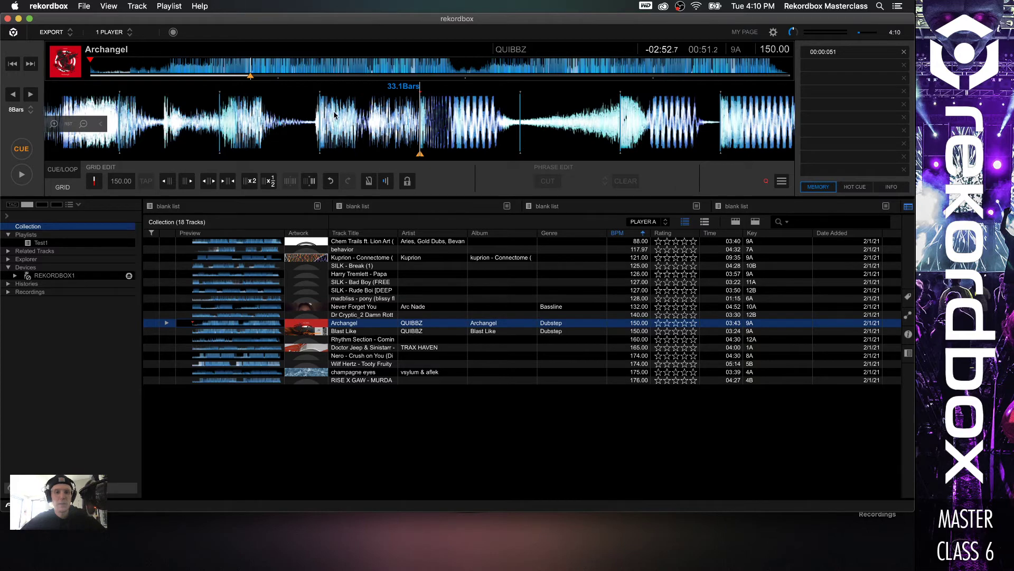
Audition the drop repeatedly from the cue point at 33.1 bars, returning to the cue each time.
key("space")
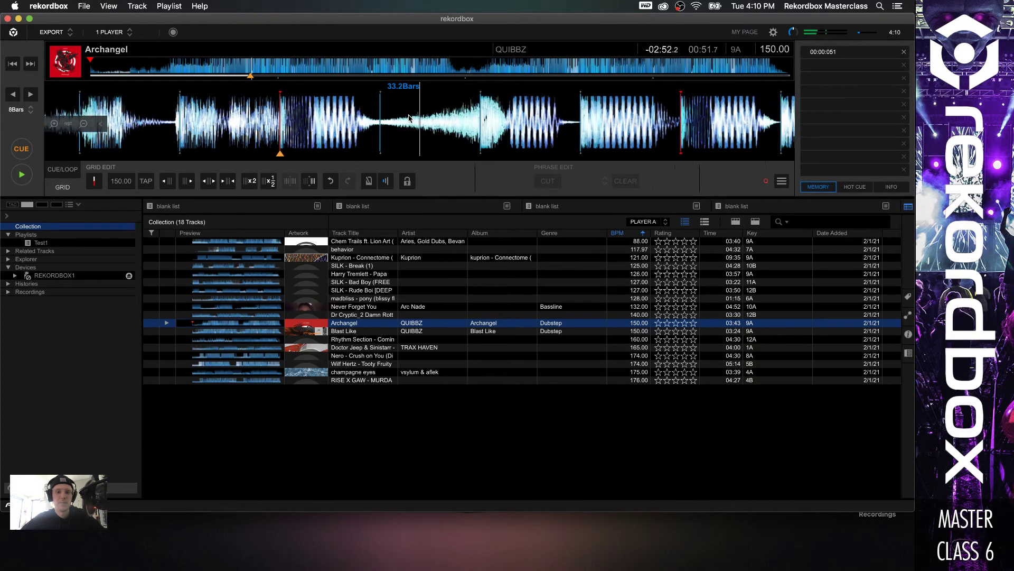
key("space")
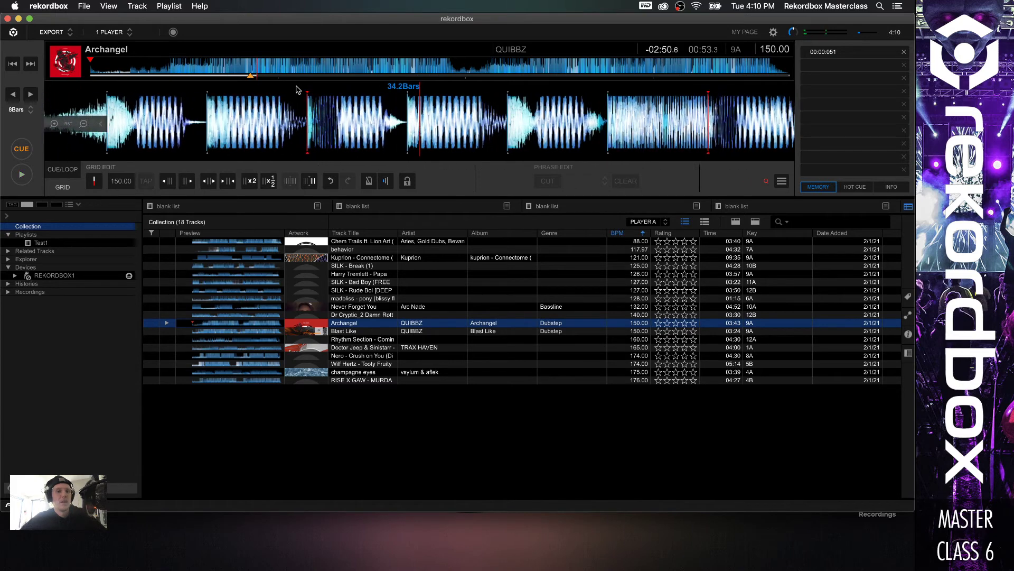
key("c")
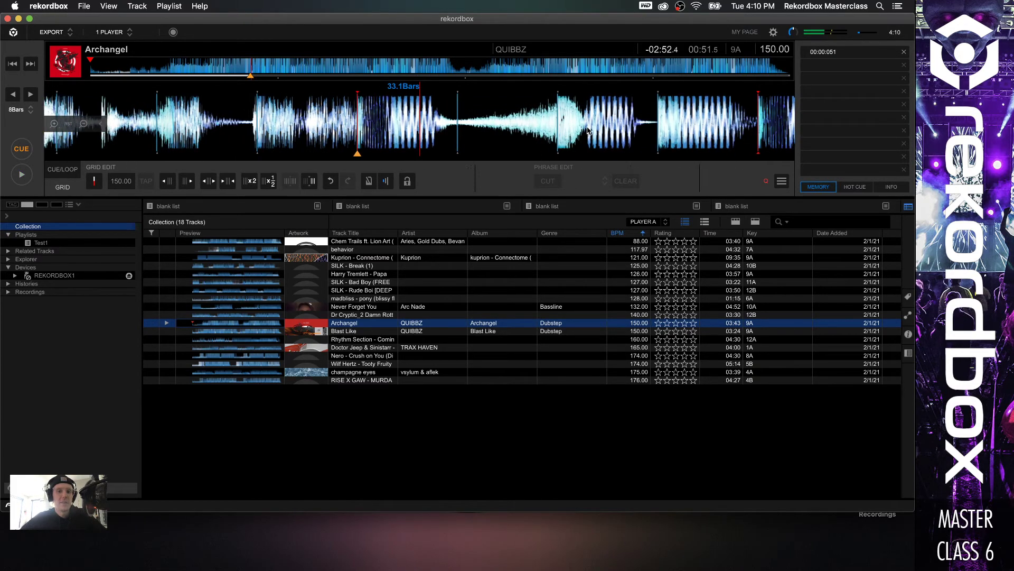
key("space")
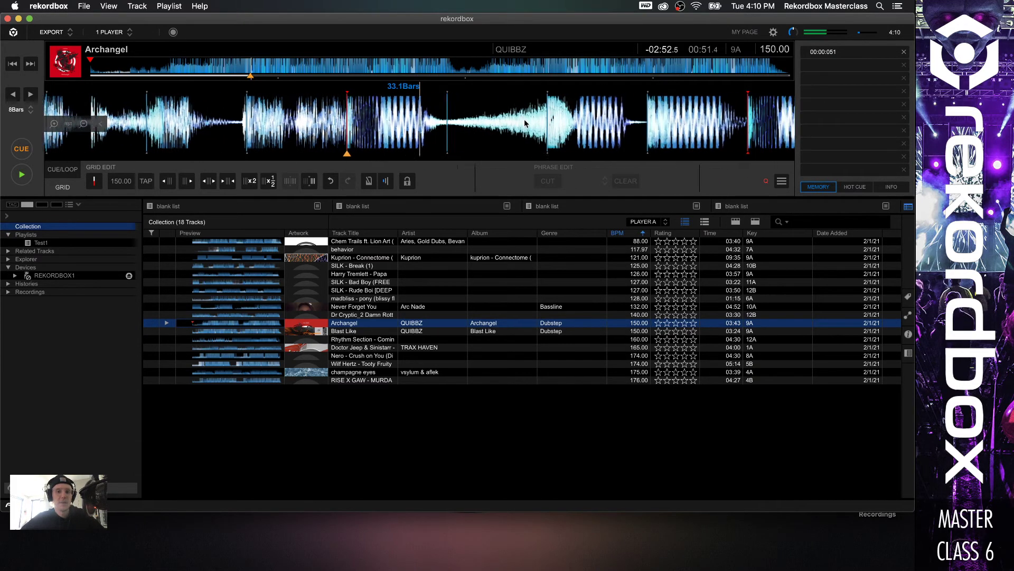
key("c")
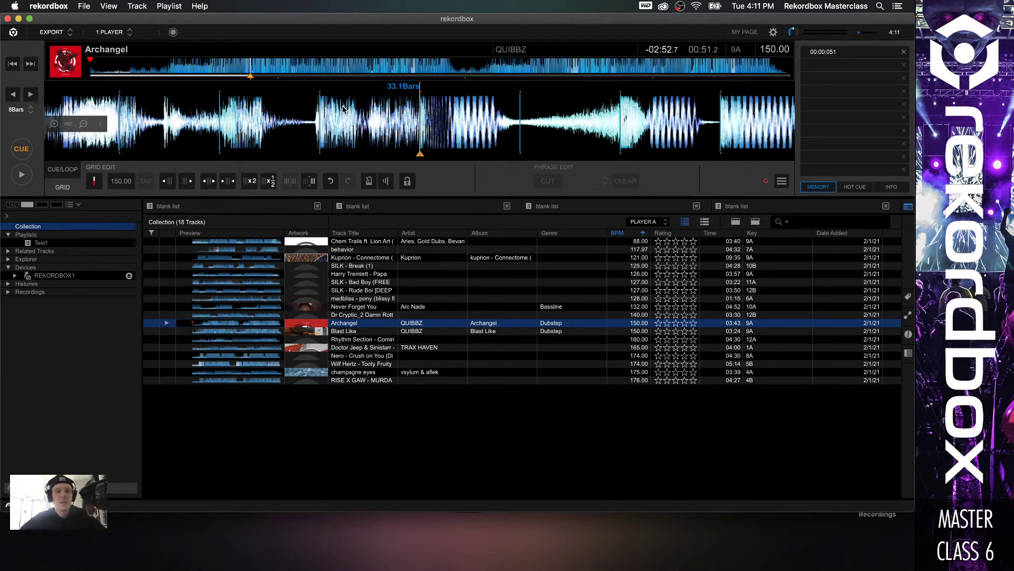
Jump back to the track's first downbeat, then forward in 8-bar steps to 33.1 bars and play the drop.
key("Left")
key("Left")
key("Left")
key("Left")
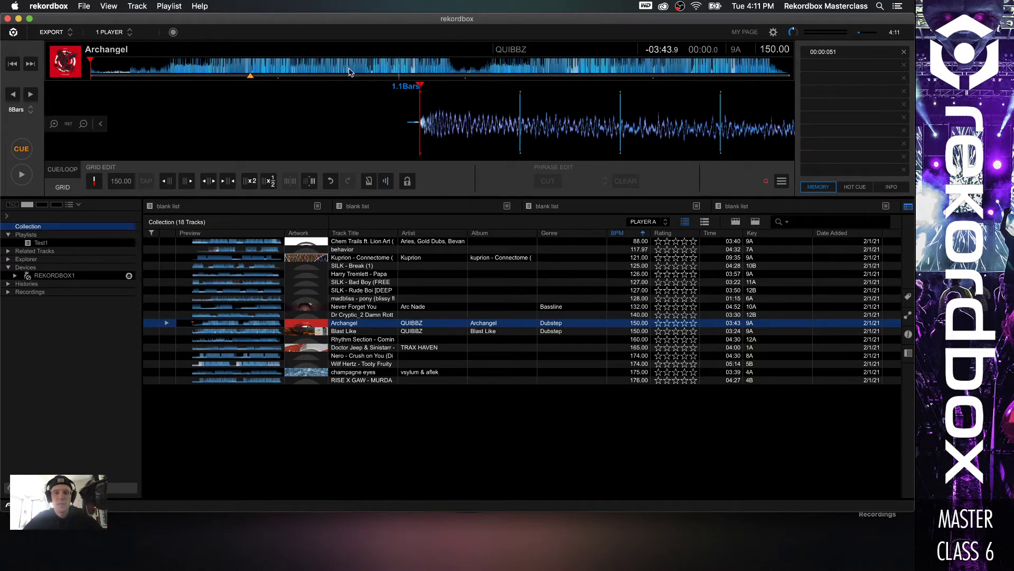
key("Right")
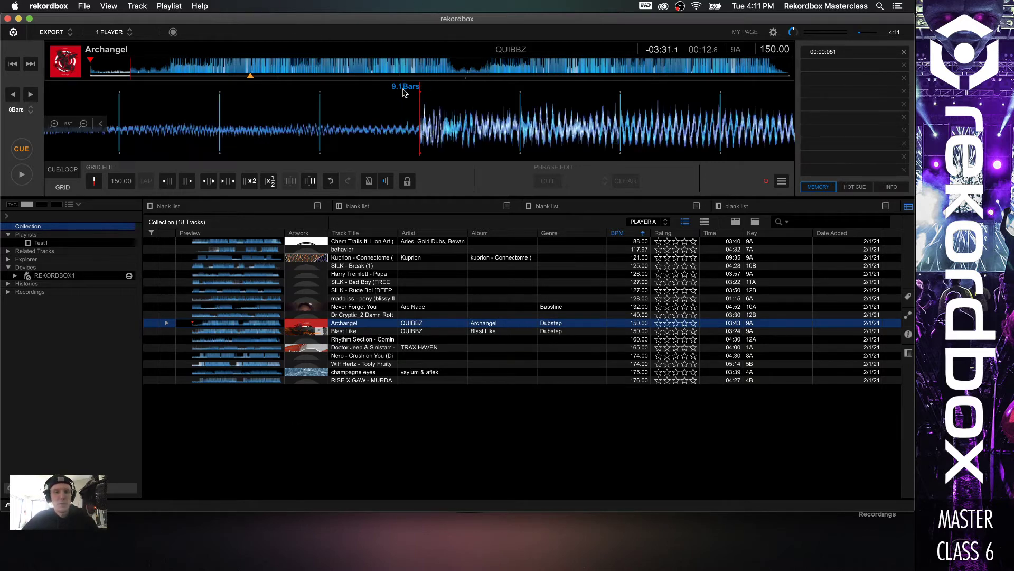
key("Right")
key("Right")
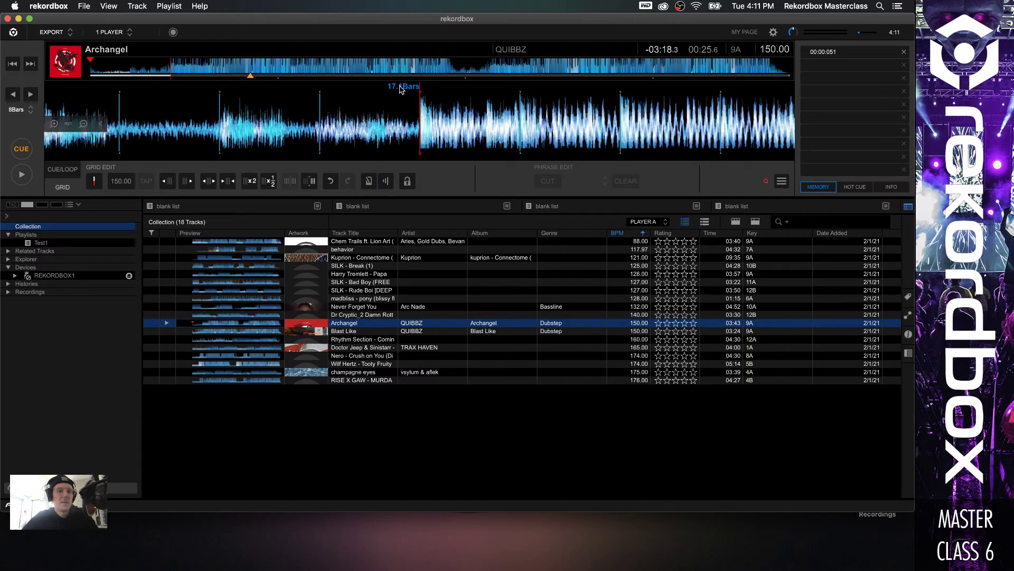
key("Right")
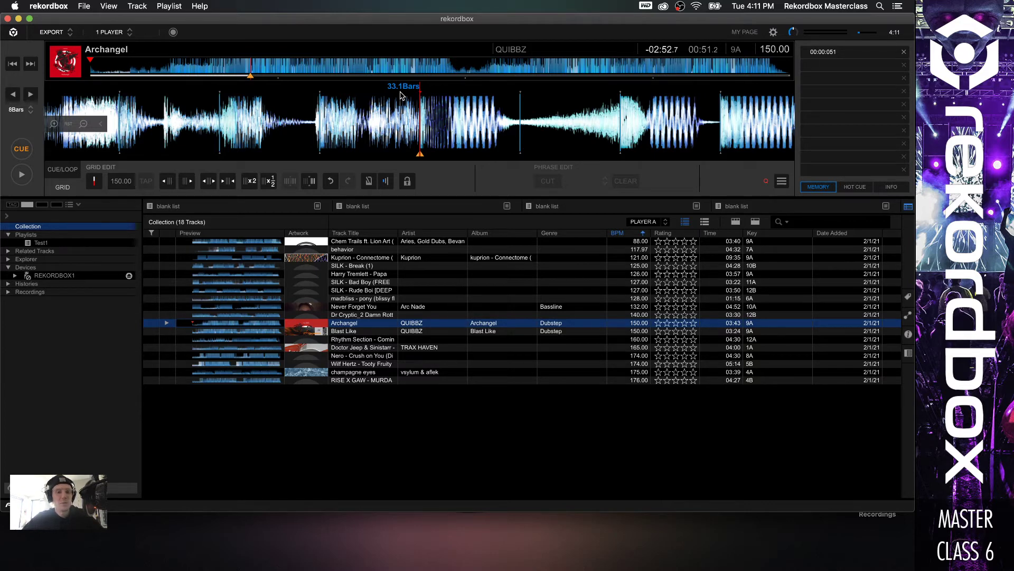
key("space")
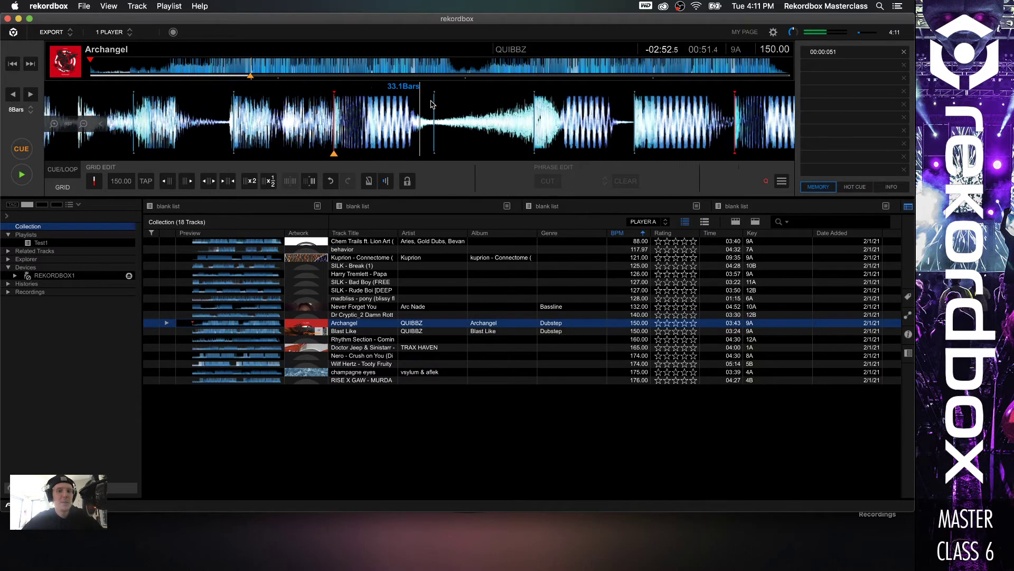
Return to the drop at 33.1 bars, check it from the cue point, and store a memory cue there.
left_click_drag(357, 120, 464, 115)
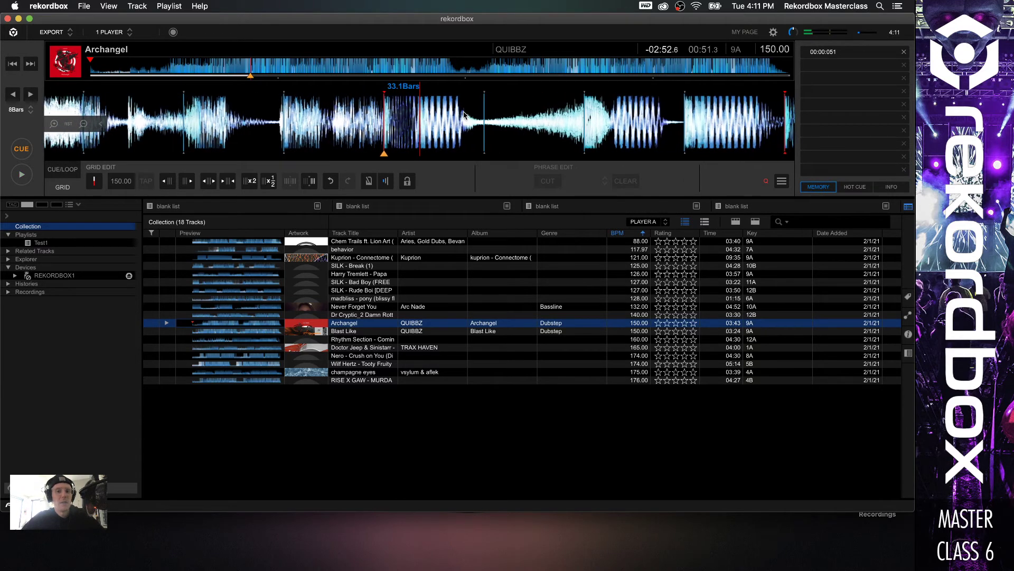
key("c")
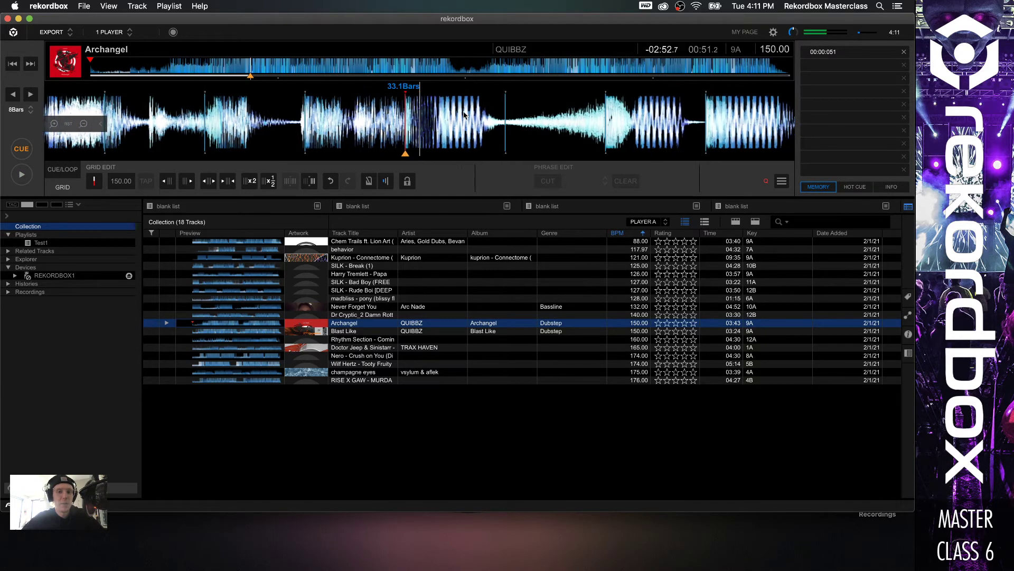
key("space")
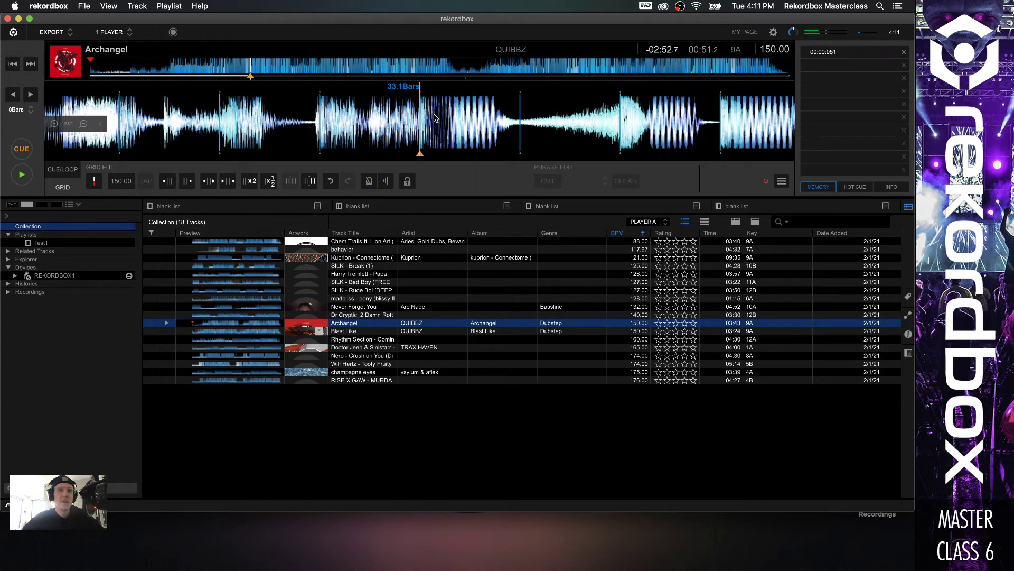
key("c")
key("m")
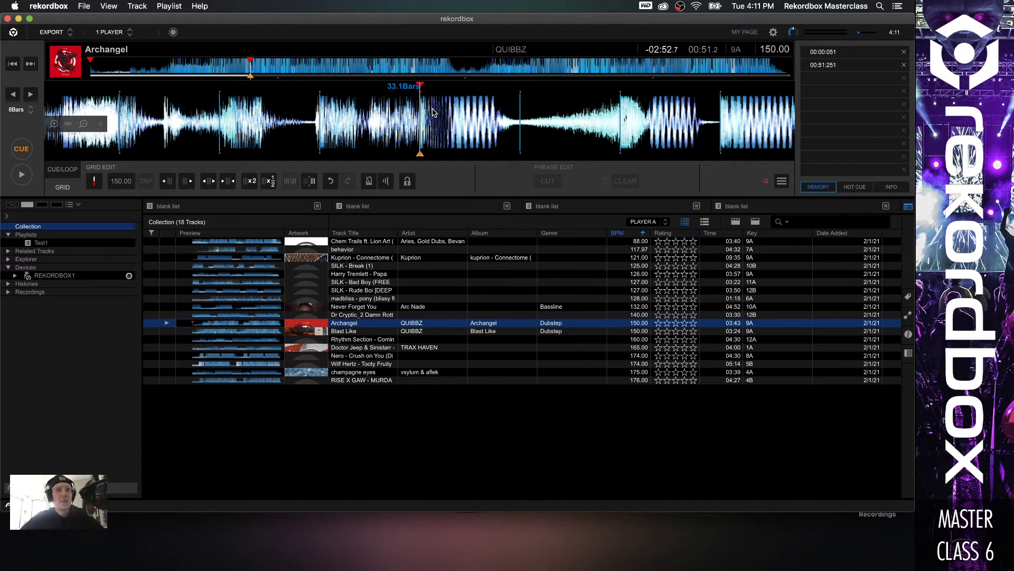
Colour the memory cue at the 33.1-bar drop pink and set hot cue B at the same point.
left_click(855, 187)
left_click(820, 186)
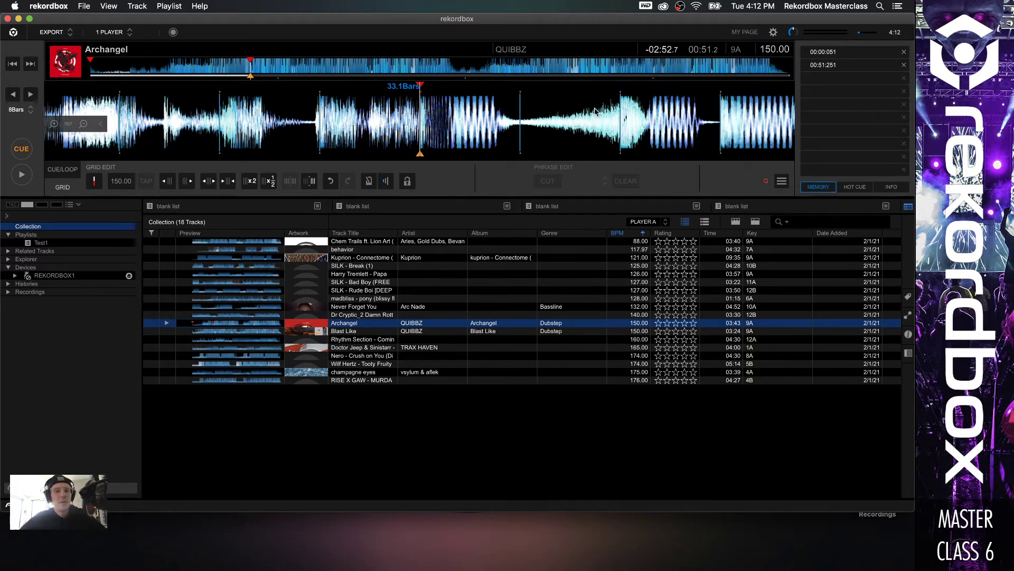
right_click(835, 69)
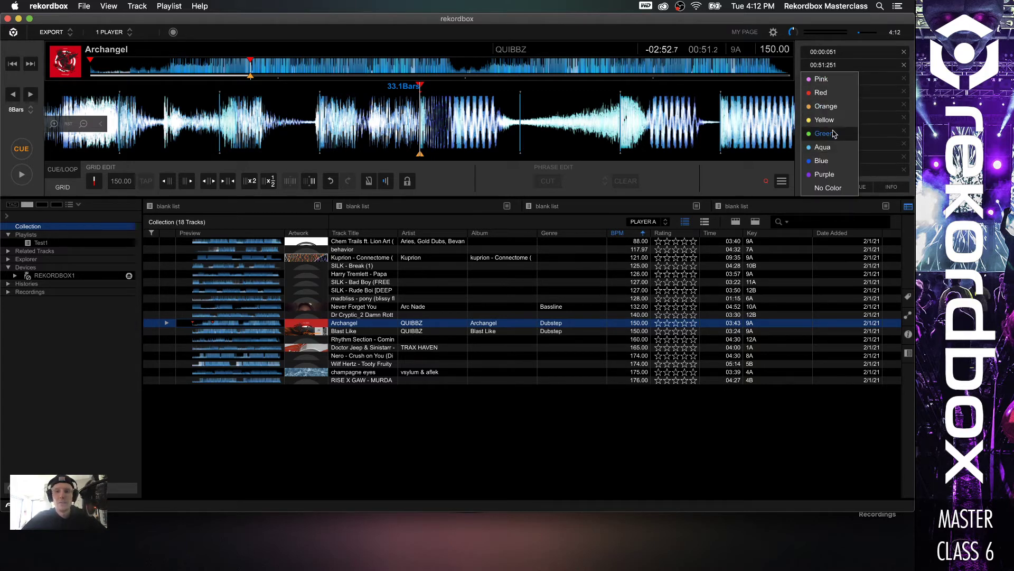
left_click(823, 80)
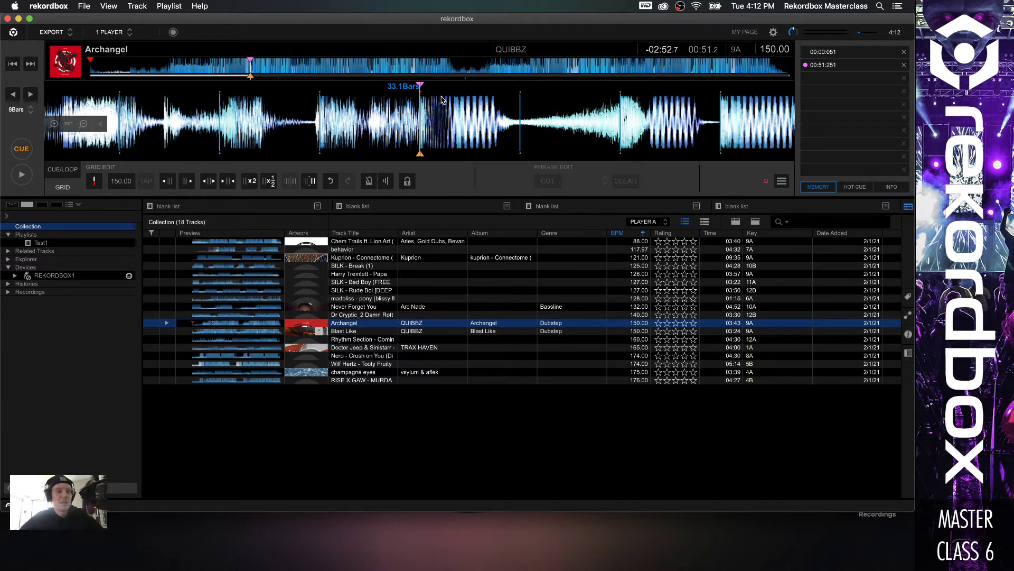
key("2")
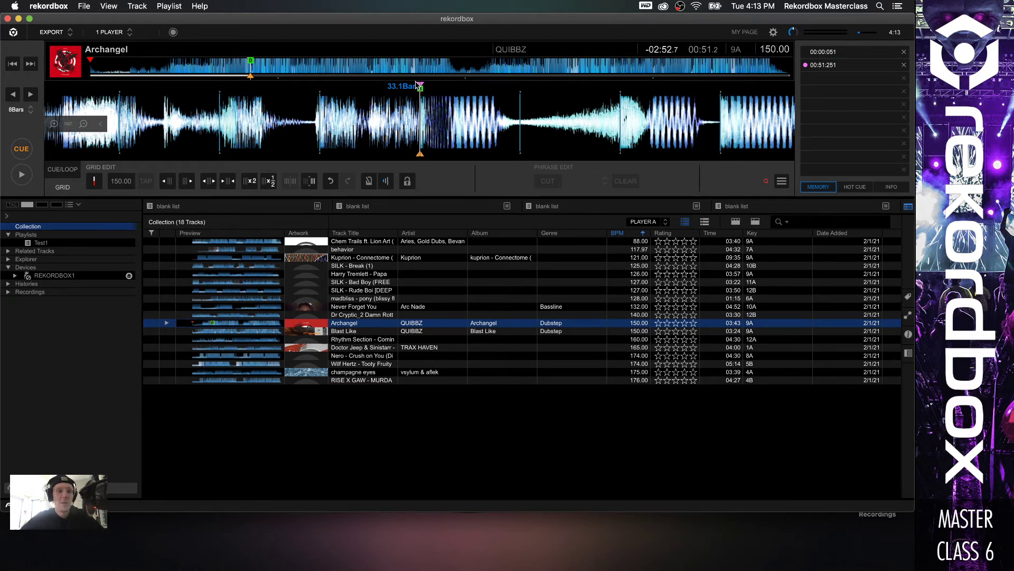
Jump back in 8-bar steps from the drop and store memory cues at 25.1 and 17.1 bars.
key("Left")
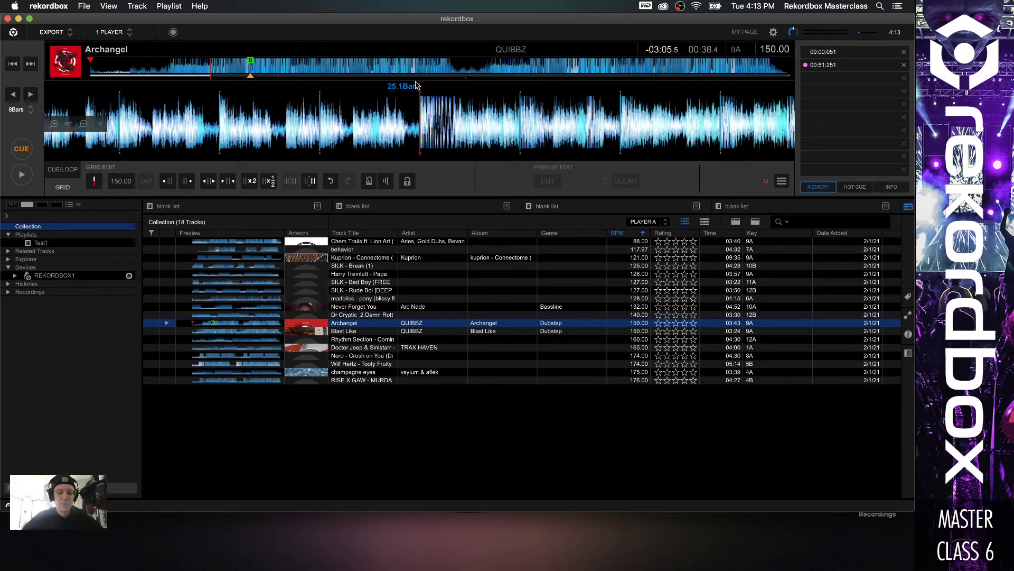
key("c")
key("m")
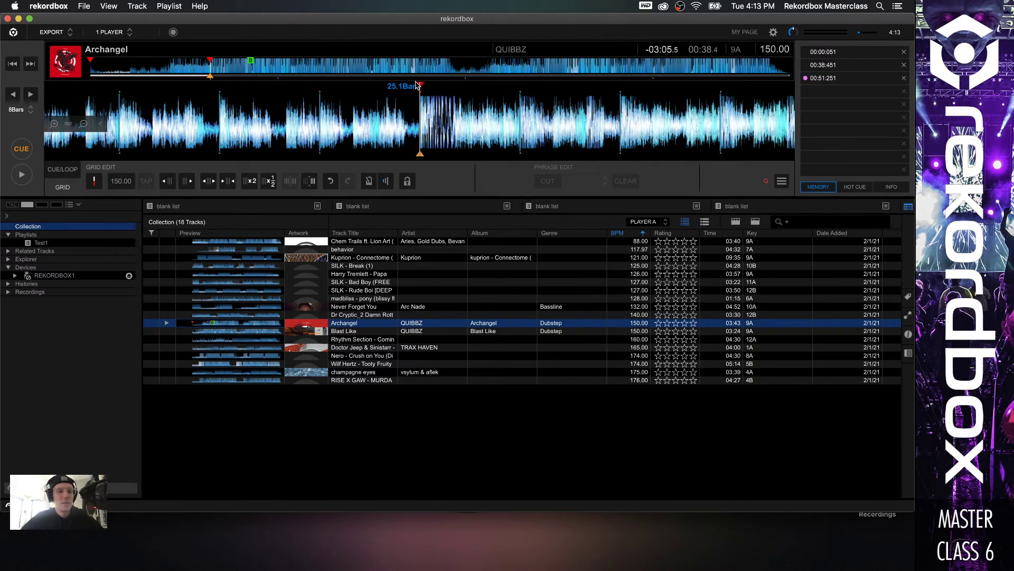
key("Left")
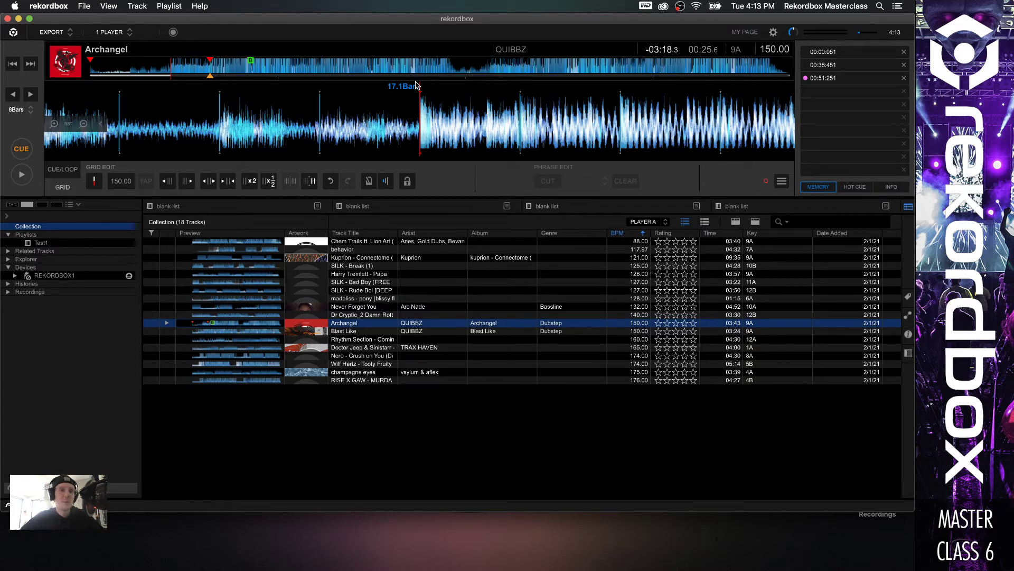
key("m")
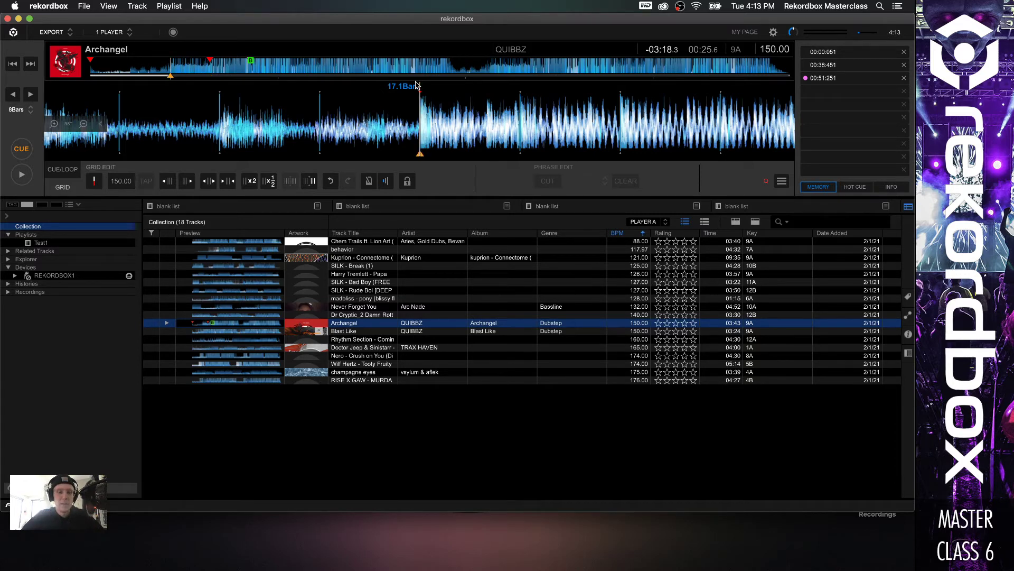
Step through the stored cue positions at 33.1, 25.1 and 17.1 bars.
key("Down")
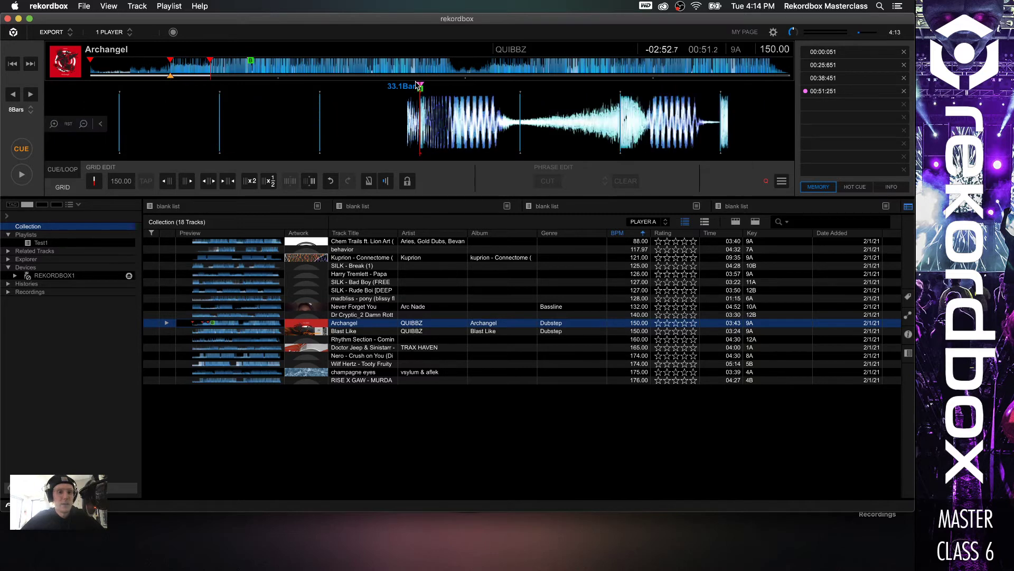
key("Up")
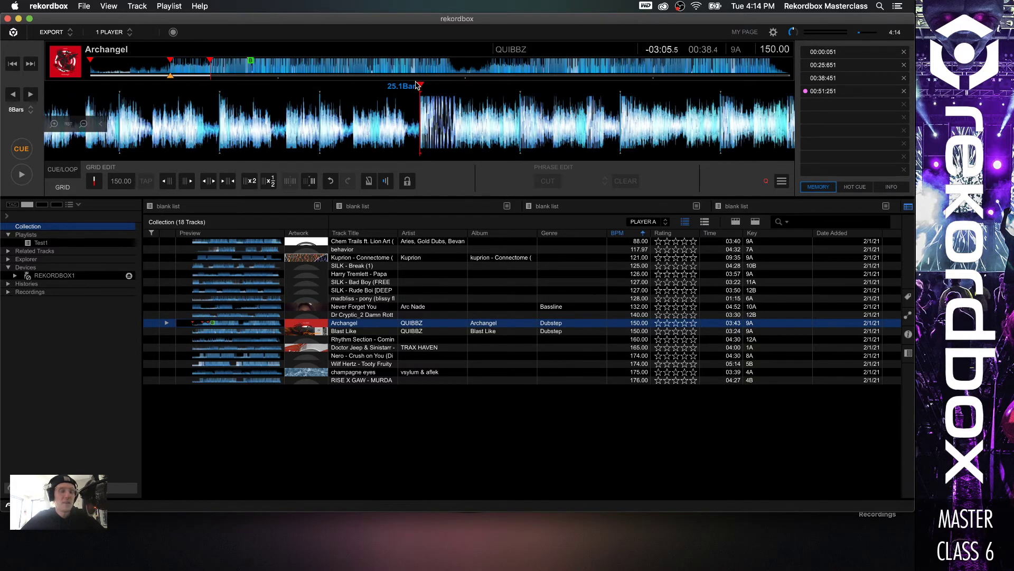
key("Up")
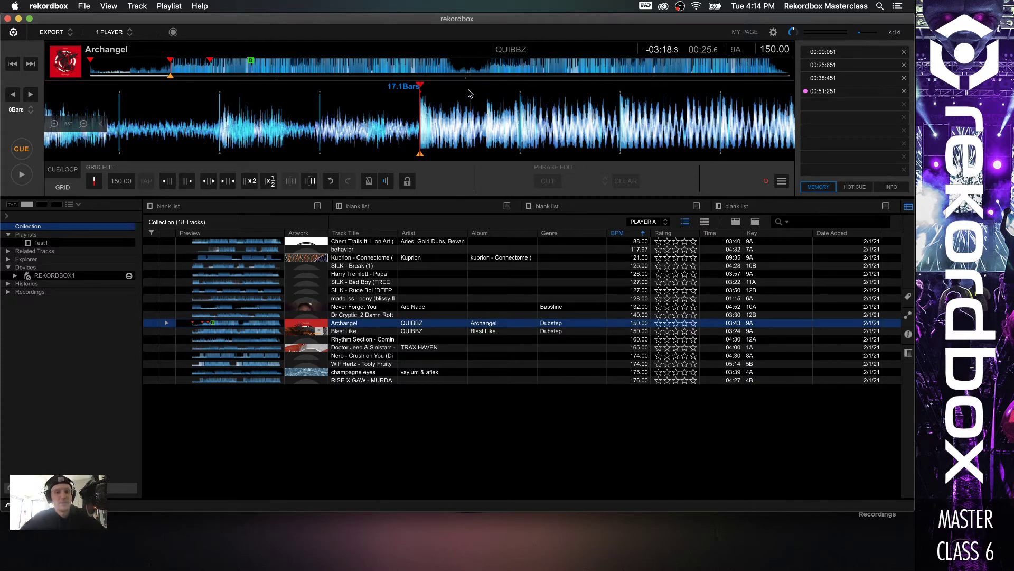
Jump forward in 8-bar steps to the breakdown at 73.1 bars and store a memory cue with the current cue point there.
key("Right")
key("Right")
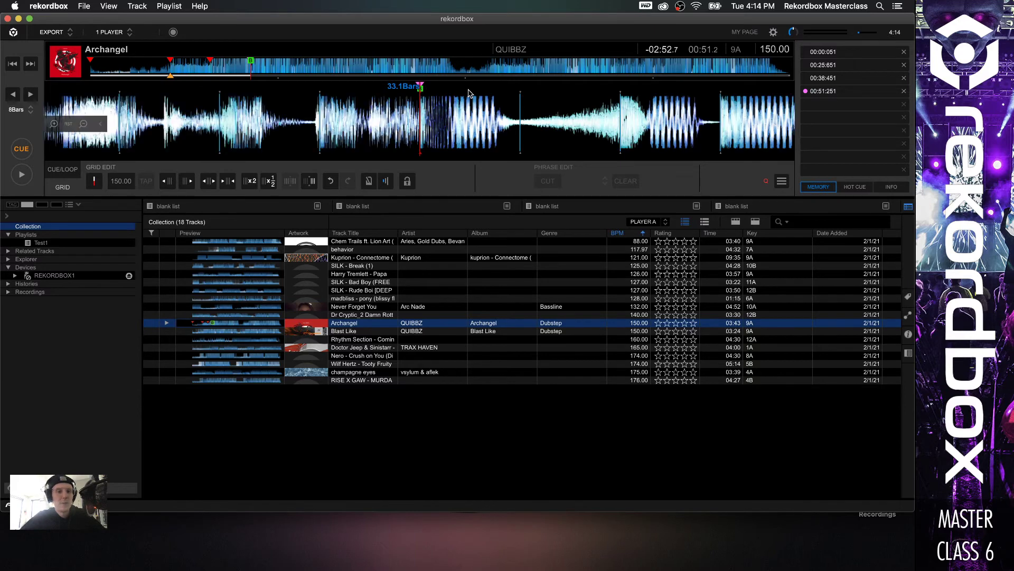
key("Right")
key("Right")
key("Right")
key("Right")
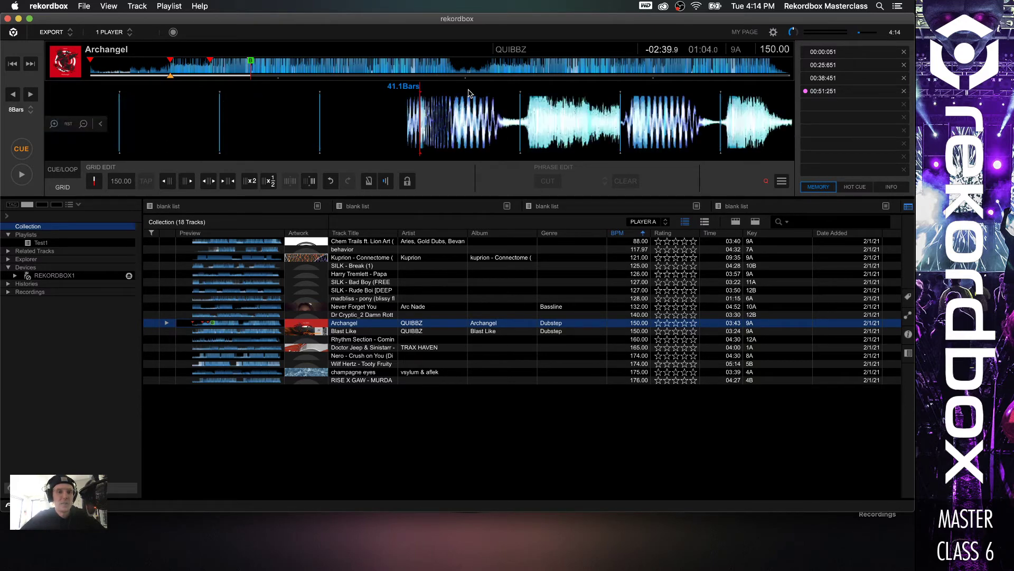
key("Right")
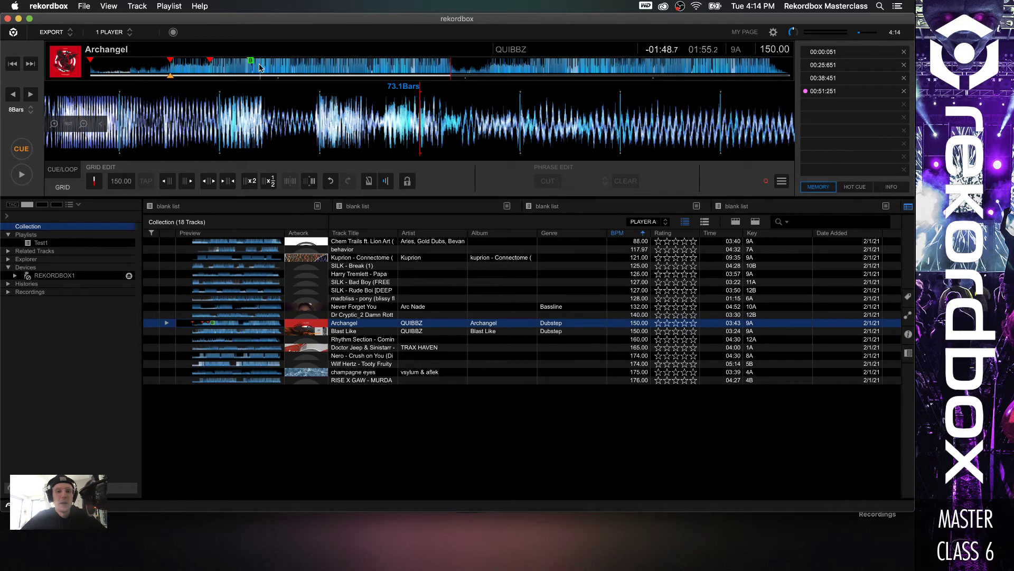
key("m")
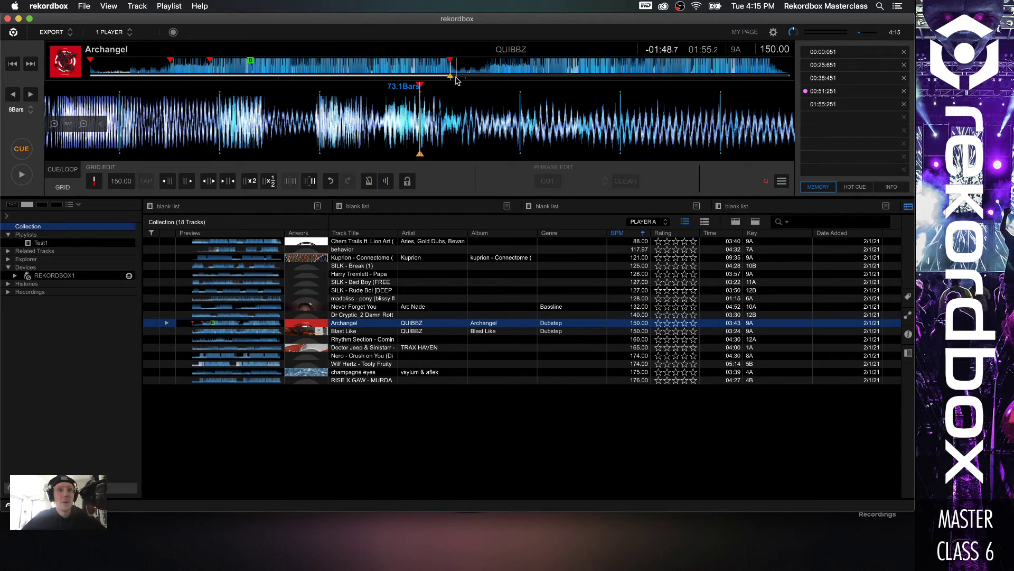
key("c")
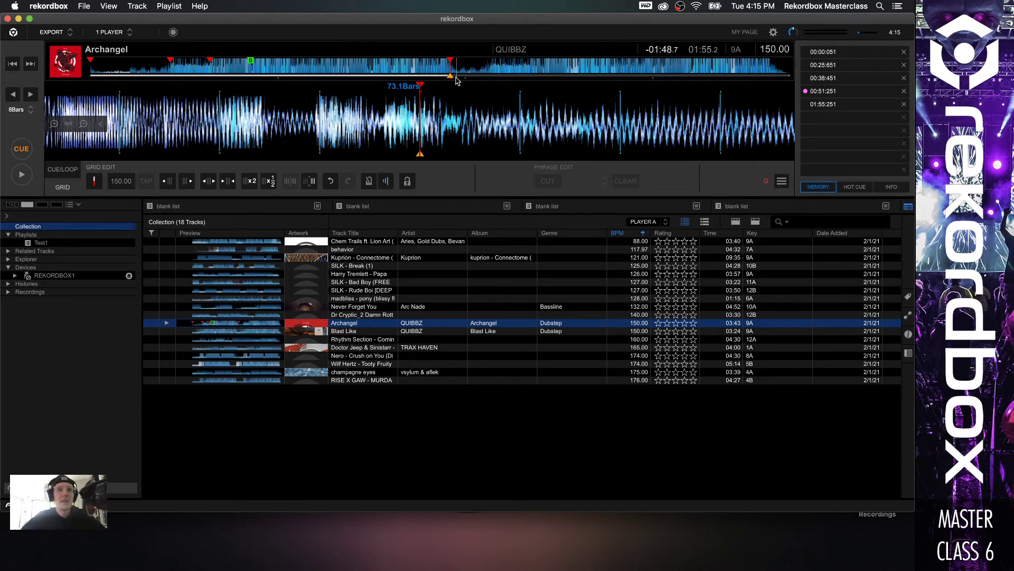
Jump ahead through 89.1 bars to 97.1 bars and play the second drop.
key("Right")
key("Right")
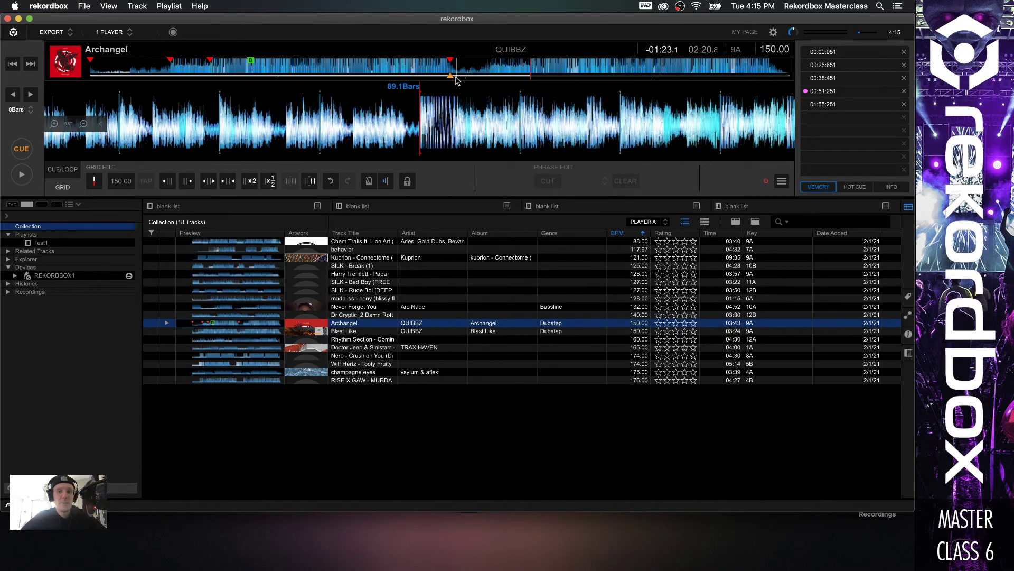
key("space")
key("c")
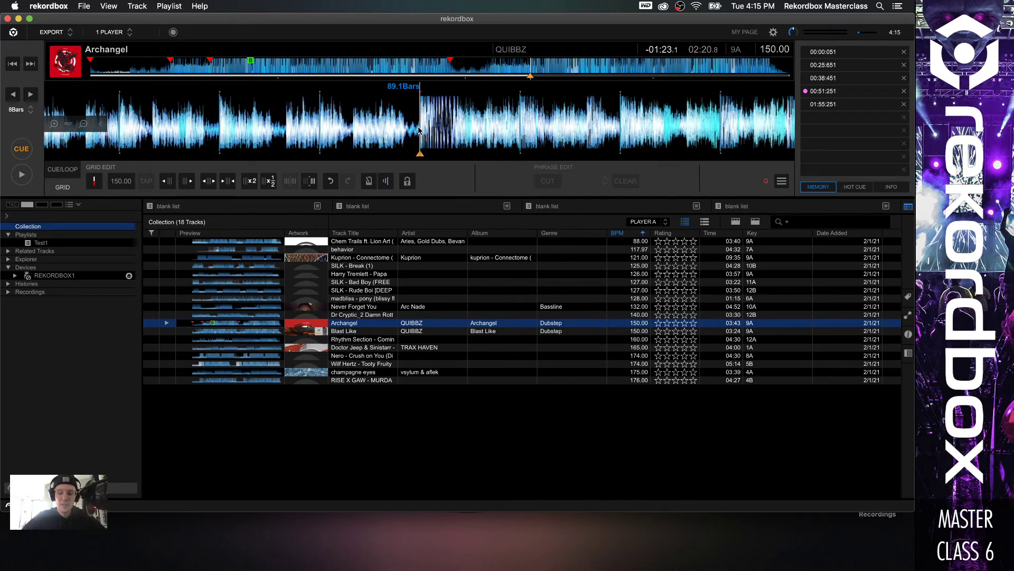
key("Right")
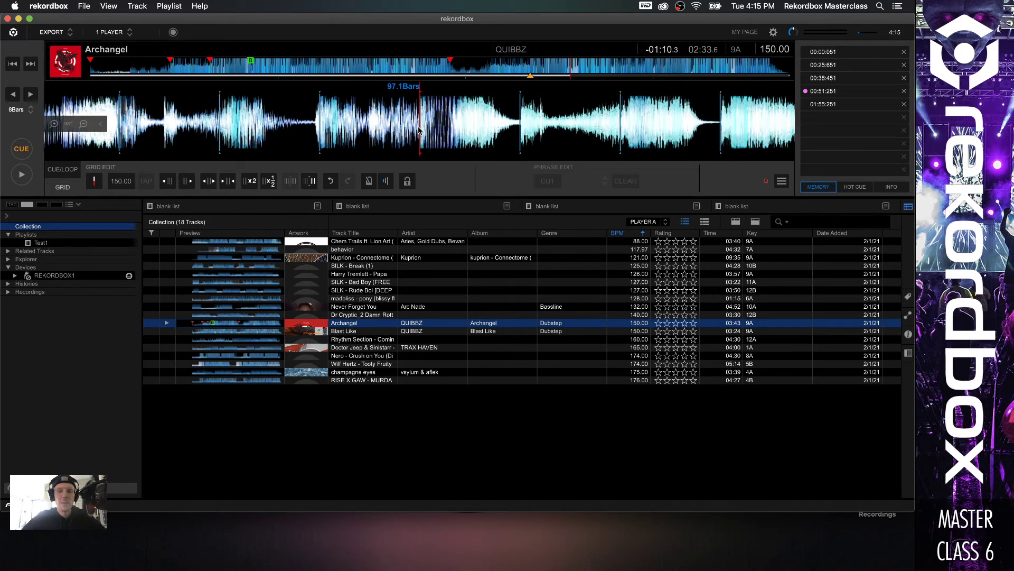
key("space")
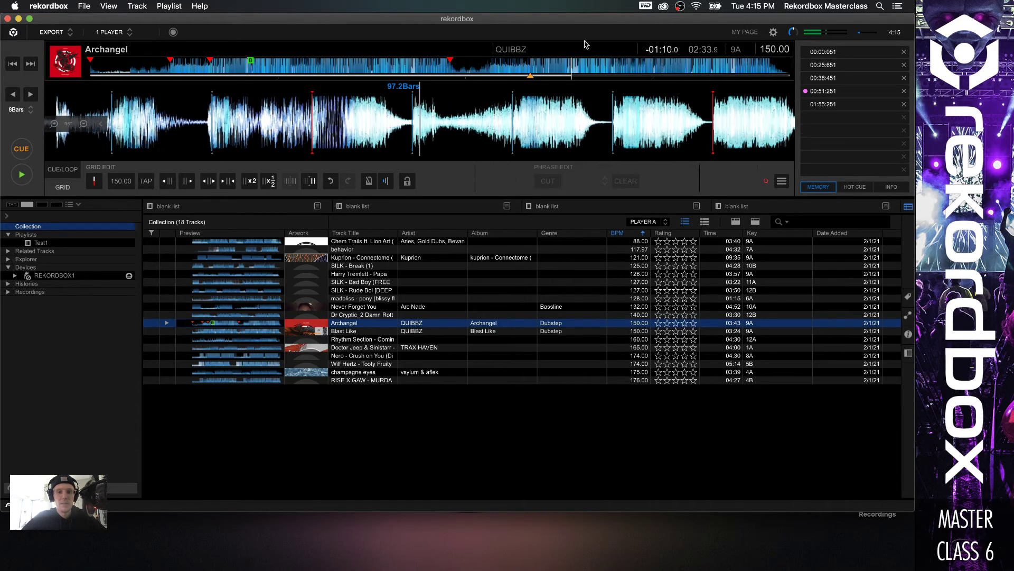
Place the current cue point at 97.1 bars and add a memory cue and hot cue C there.
left_click(565, 72)
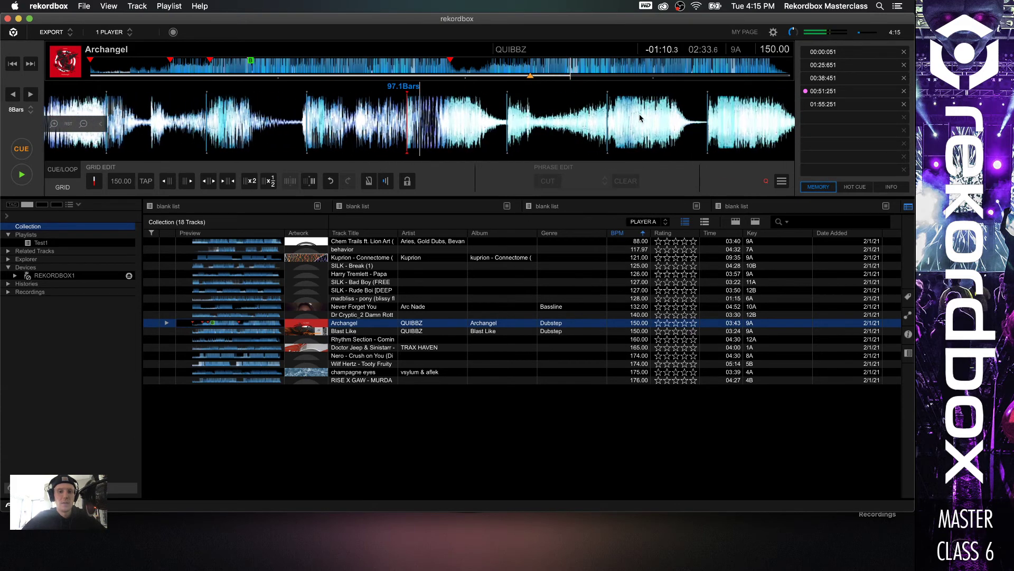
key("c")
key("c")
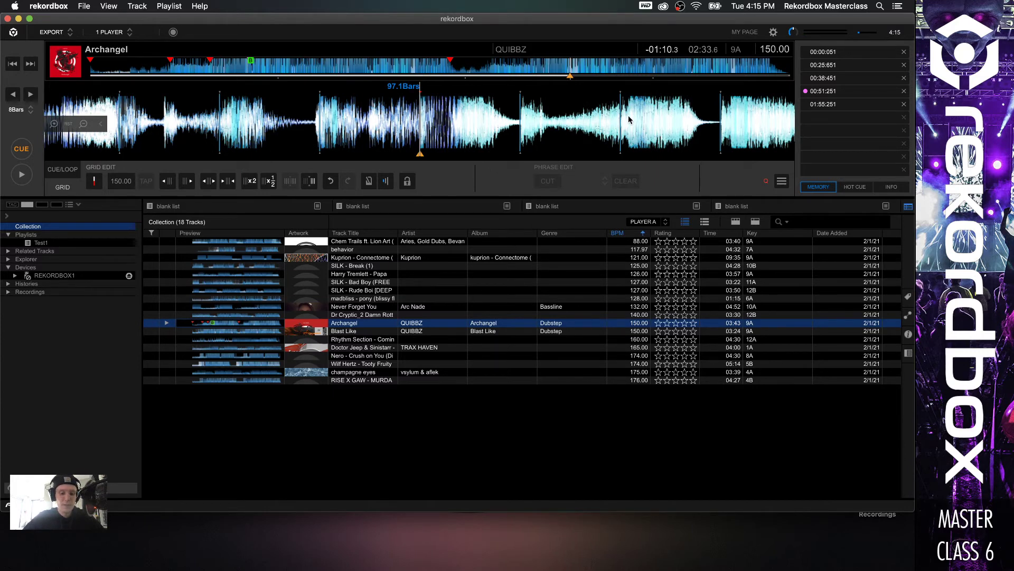
key("m")
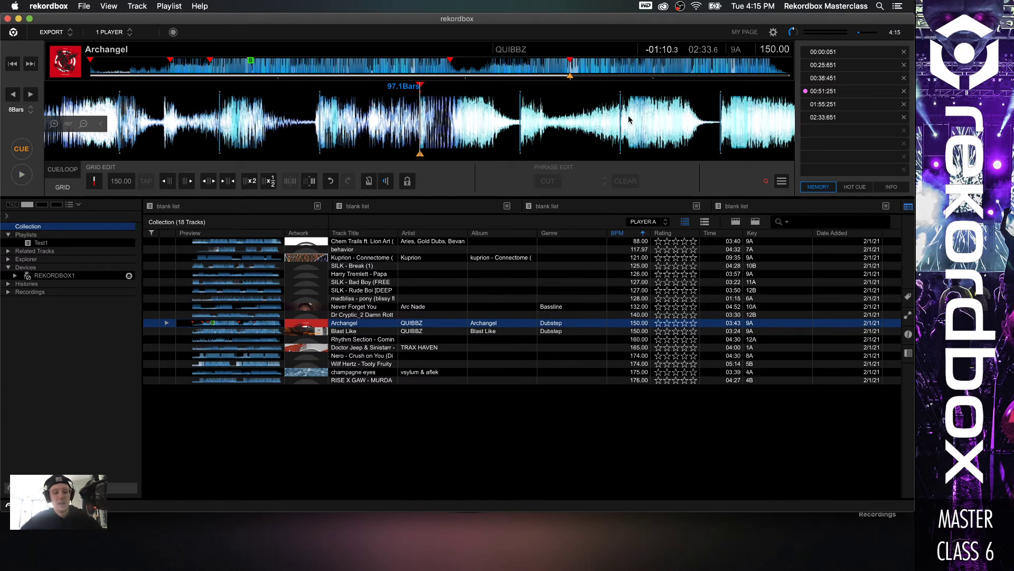
key("3")
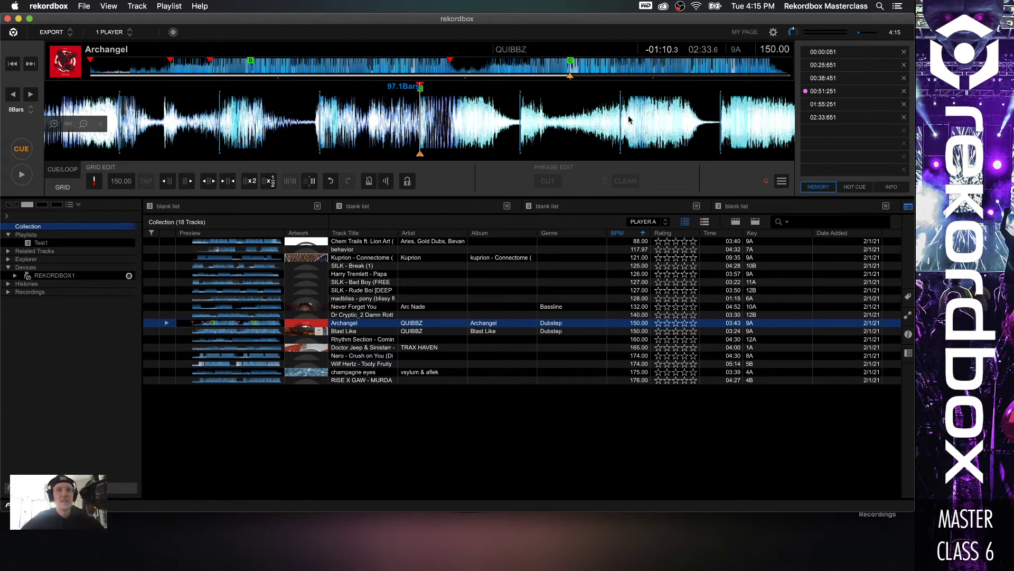
Jump back 8 bars from the second drop to 89.1 bars and place the current cue point there.
key("Left")
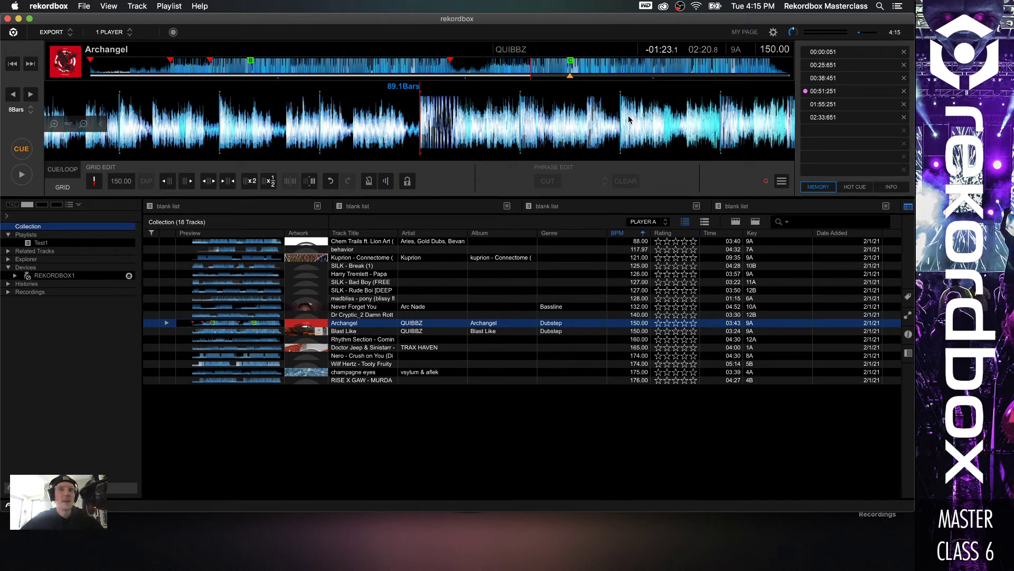
key("c")
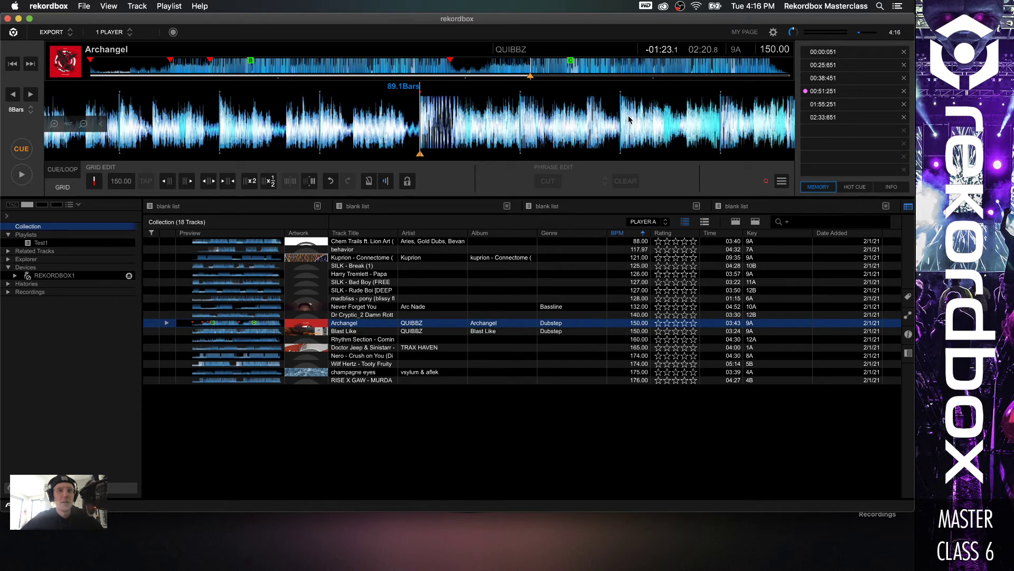
Play Archangel while switching repeatedly between hot cues B and C to compare the two drops.
key("Left")
key("space")
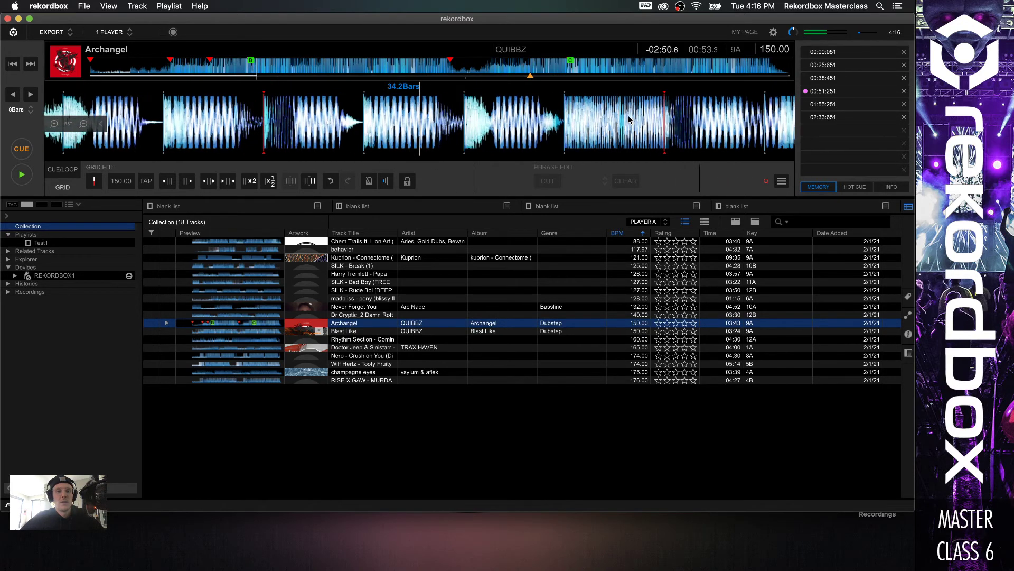
key("Right")
key("Right")
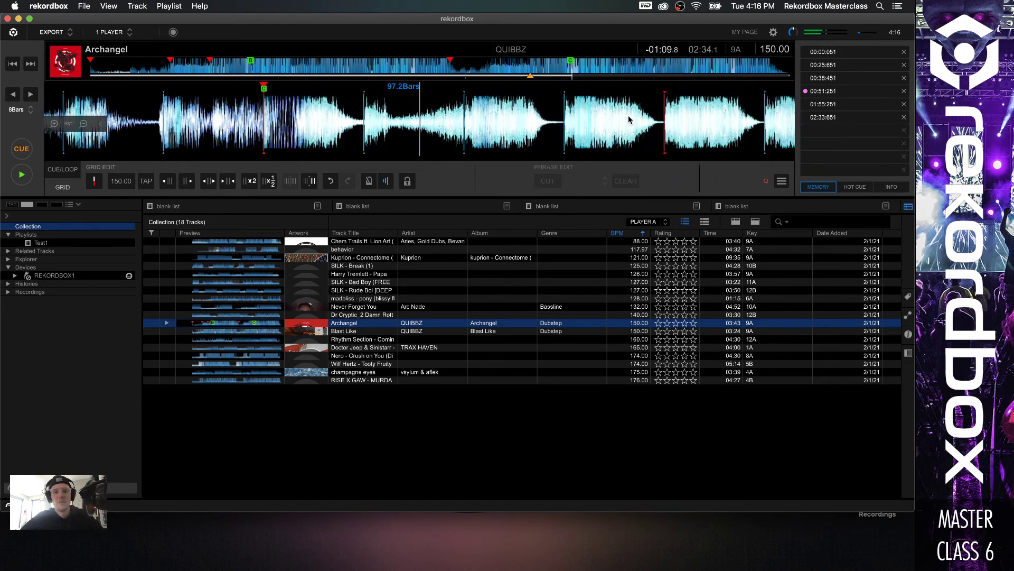
key("Left")
key("Right")
key("Right")
key("Left")
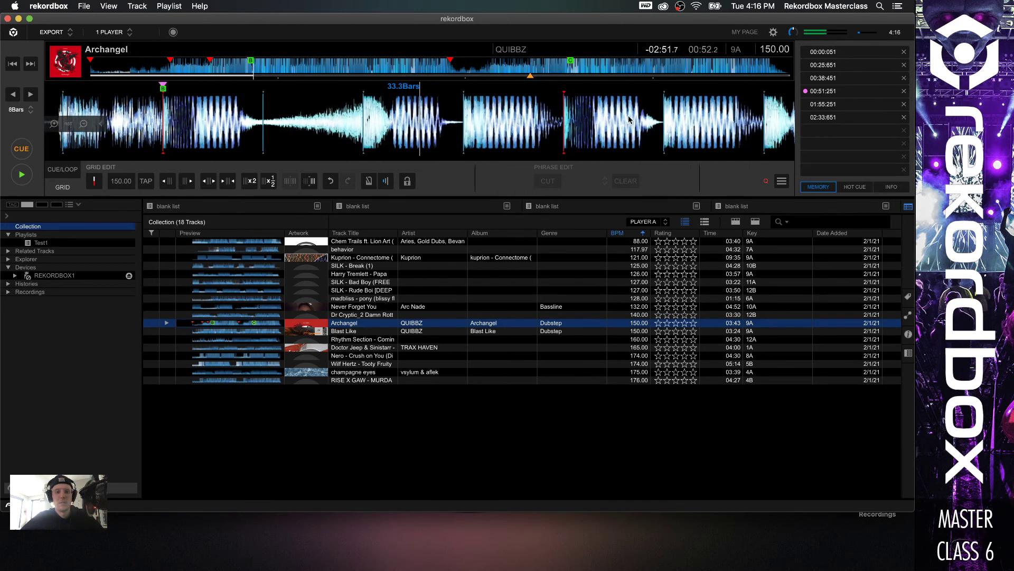
key("Left")
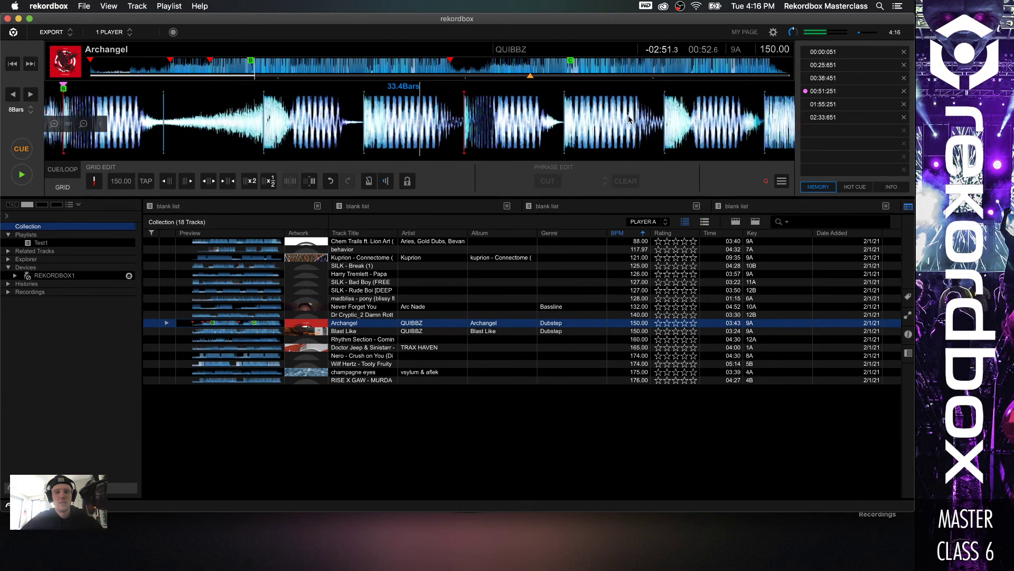
key("Left")
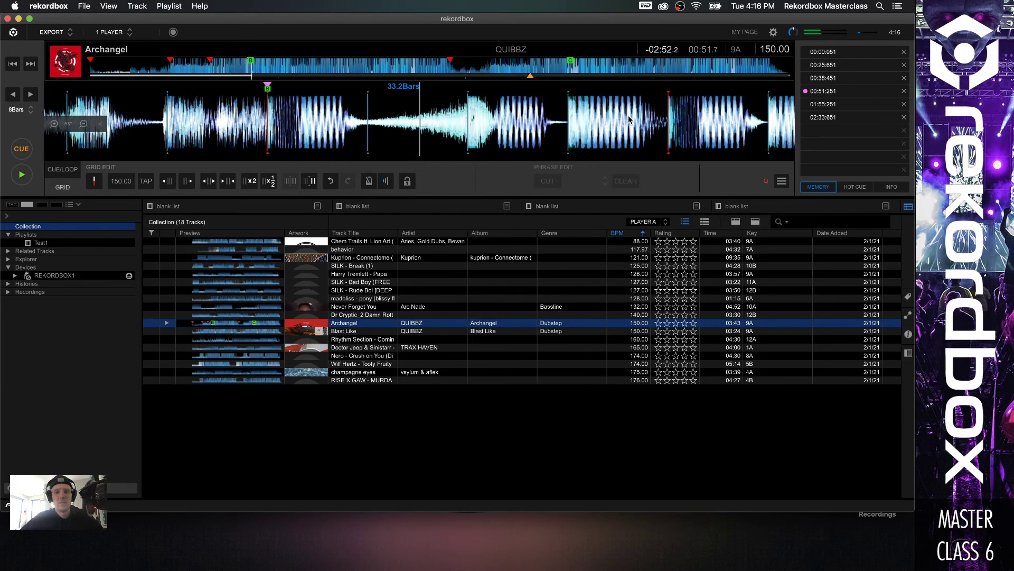
Stop playback of Archangel and switch the deck from grid editing to its cue and loop controls.
key("Left")
key("space")
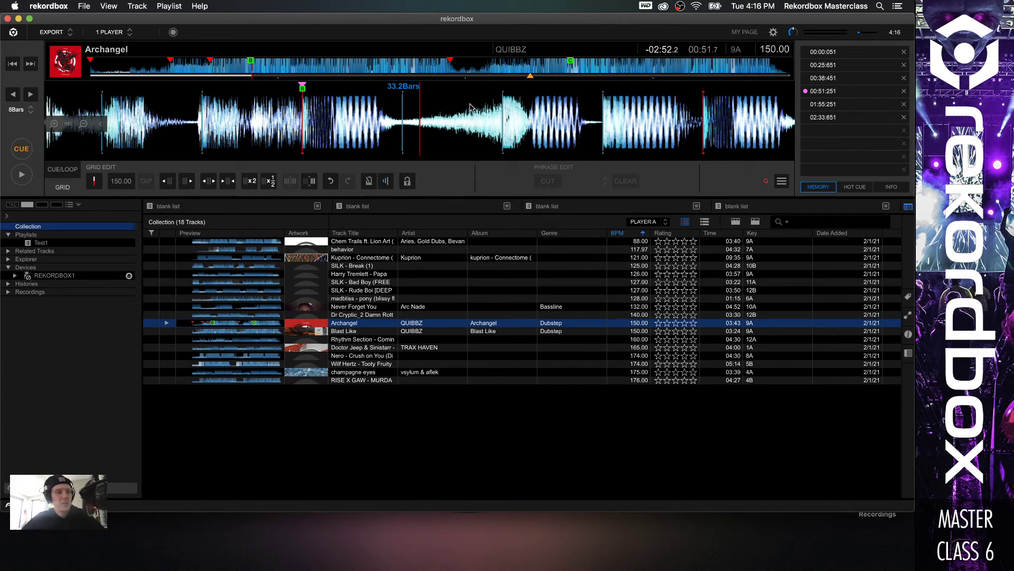
left_click(63, 171)
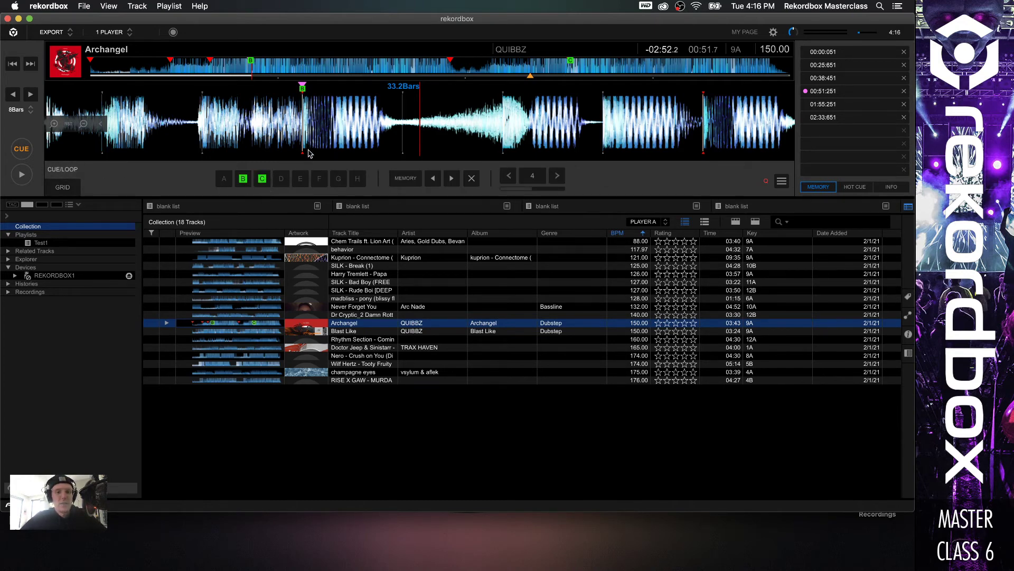
left_click_drag(356, 114, 422, 114)
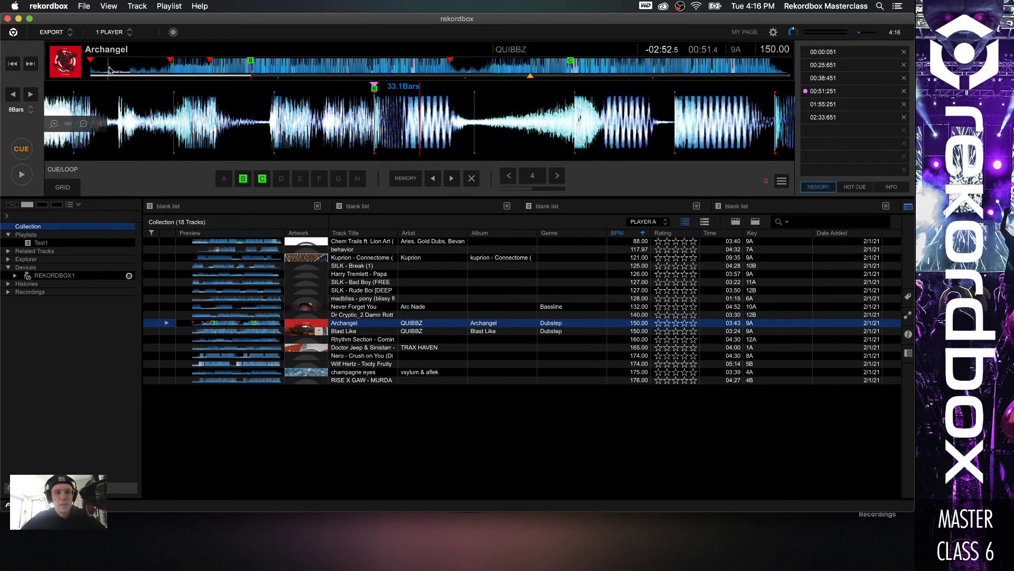
Locate the point in the intro where the sound comes in and place the current cue point at 9.1 bars.
left_click(172, 74)
left_click(139, 77)
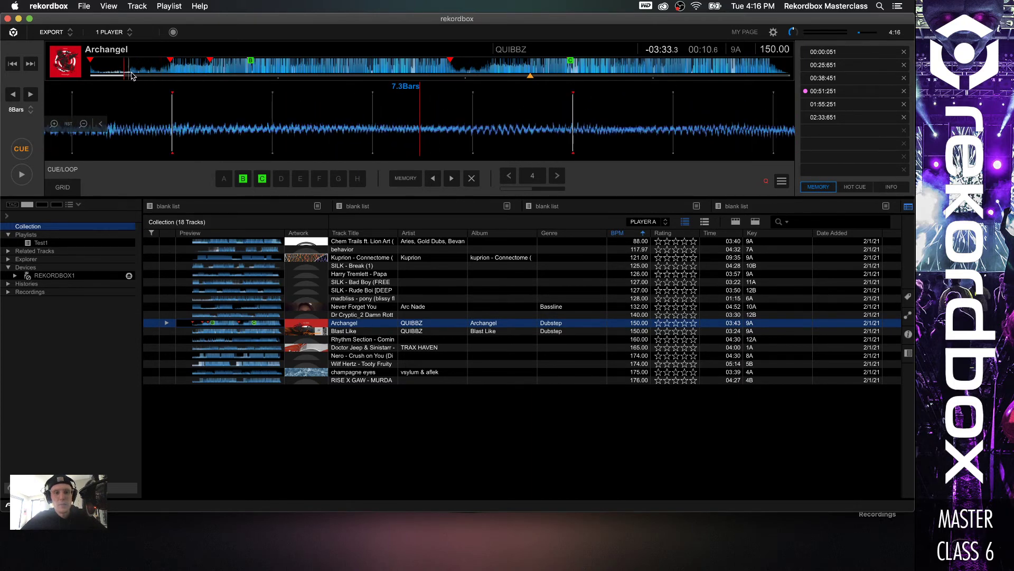
key("space")
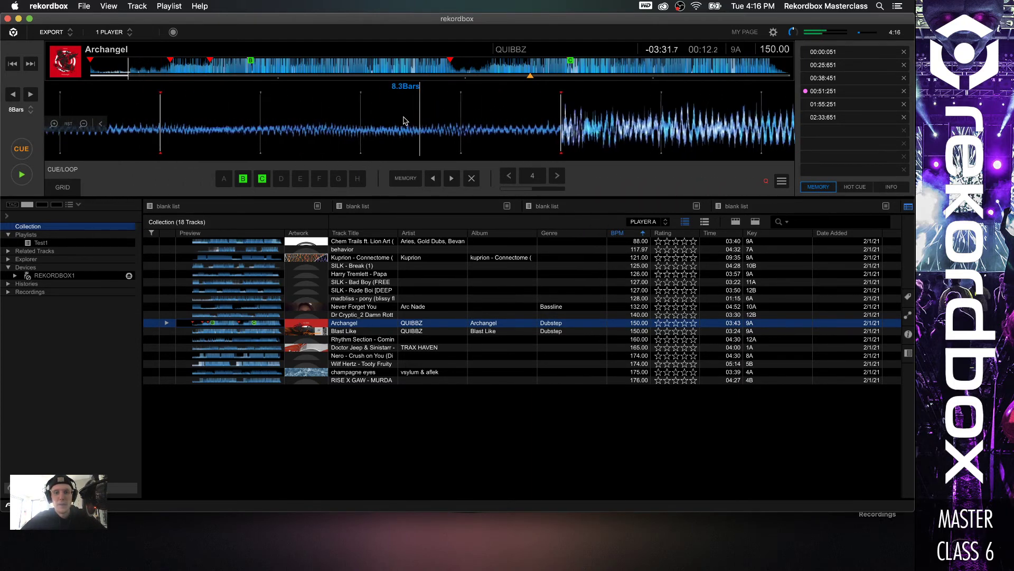
left_click(131, 72)
key("space")
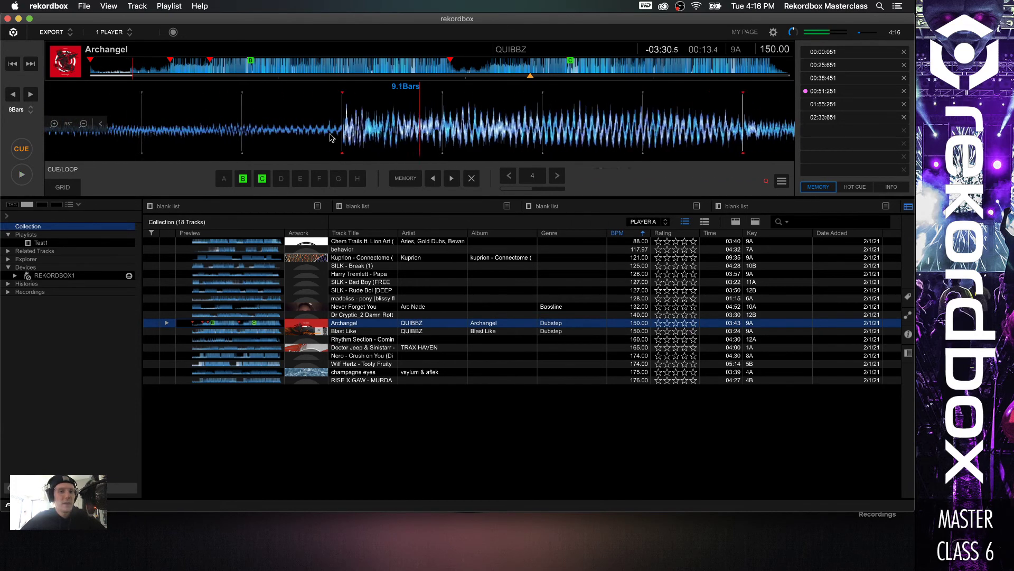
key("c")
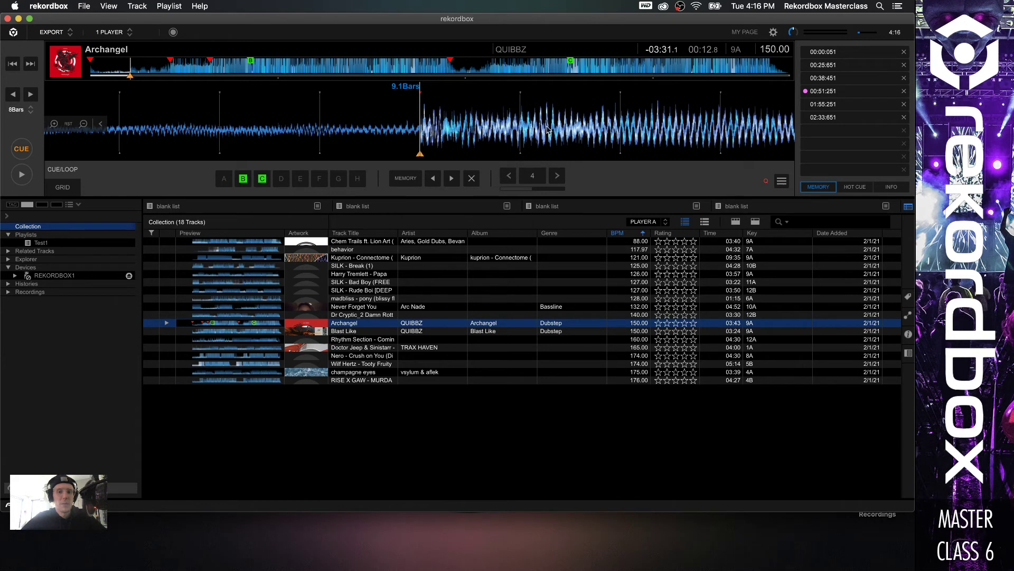
Play the intro onward from 9.1 bars, inspect the following bars and return to the cue point.
key("space")
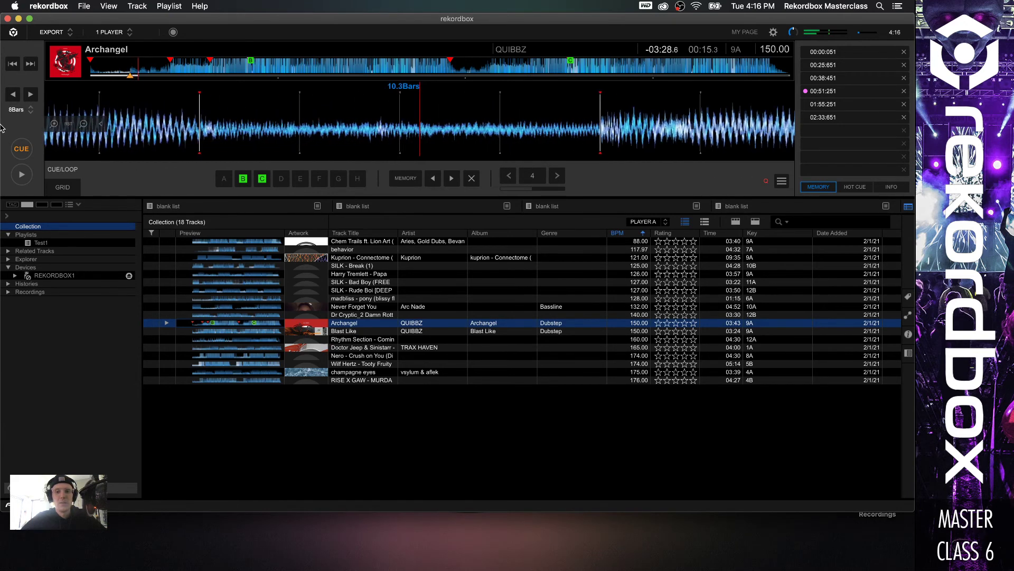
left_click_drag(292, 130, 549, 141)
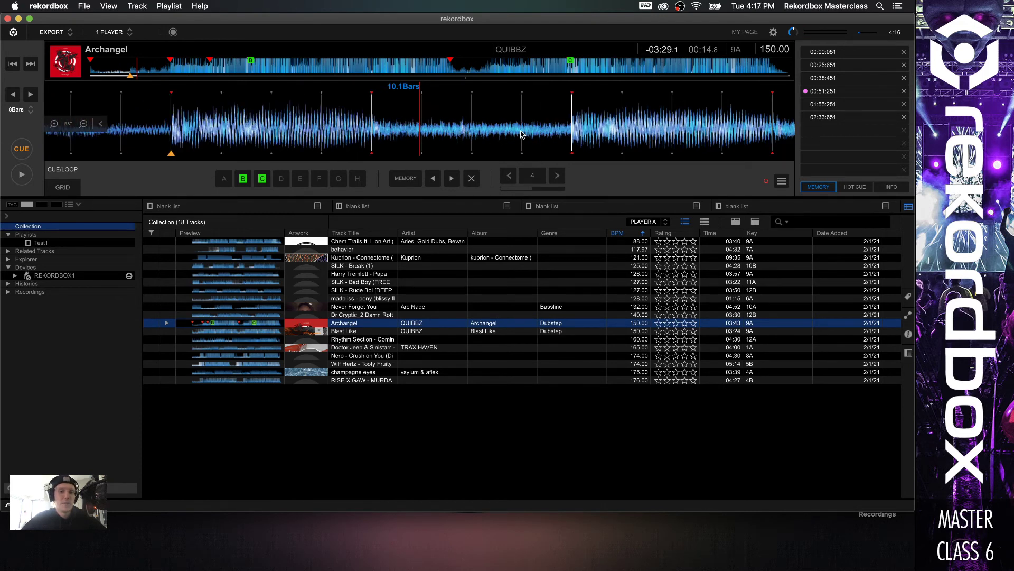
key("c")
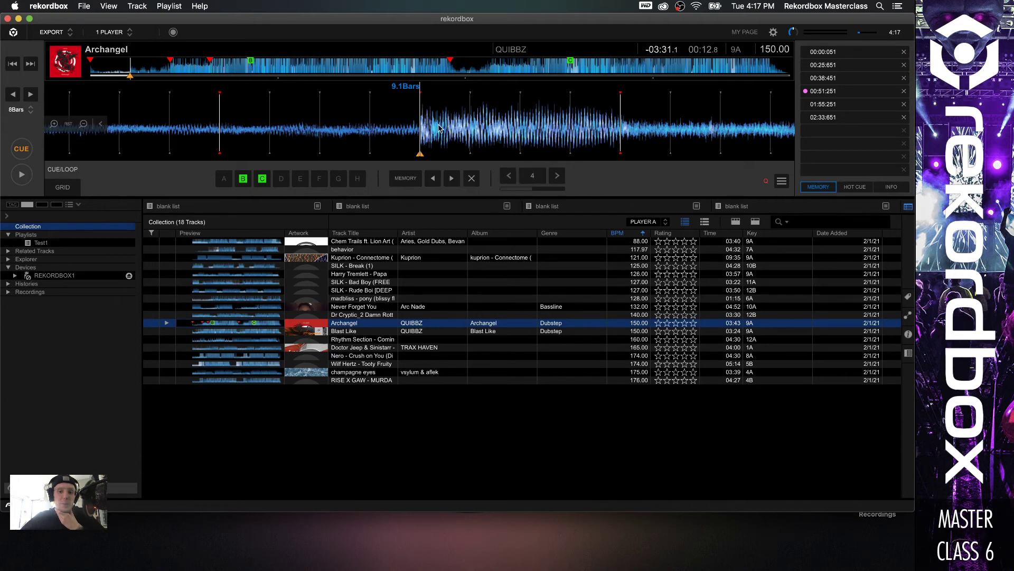
Set the loop length to 8 beats, loop the intro from 9.1 bars and stop playback.
left_click(557, 176)
left_click(532, 176)
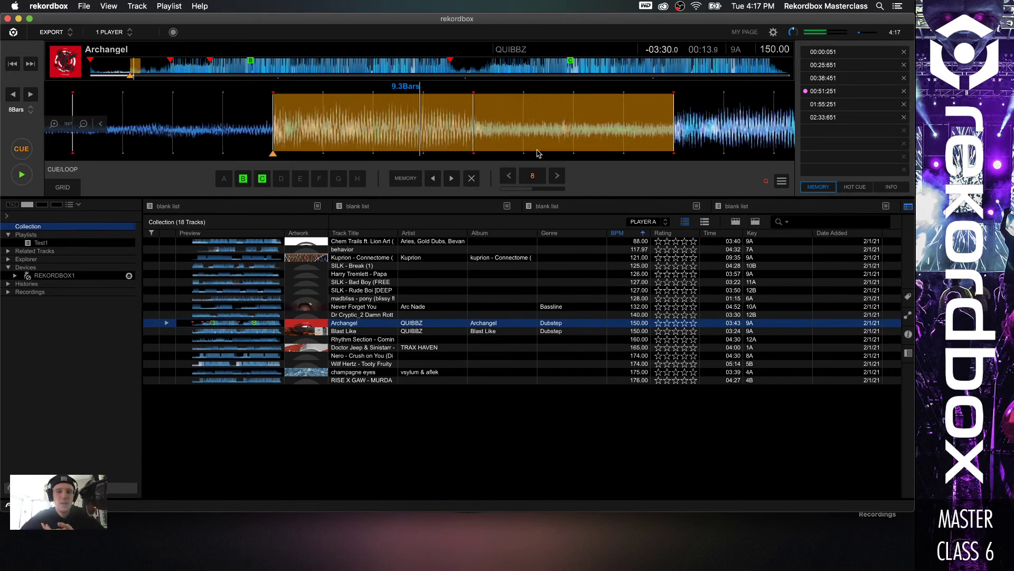
key("space")
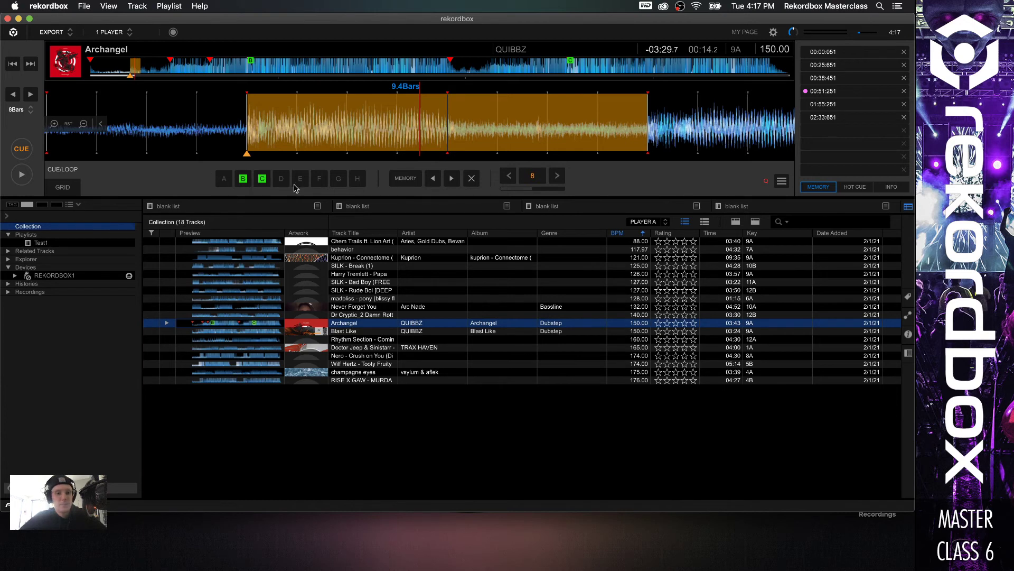
Save the active 8-beat intro loop as hot cue A.
mouse_move(260, 180)
left_click(62, 188)
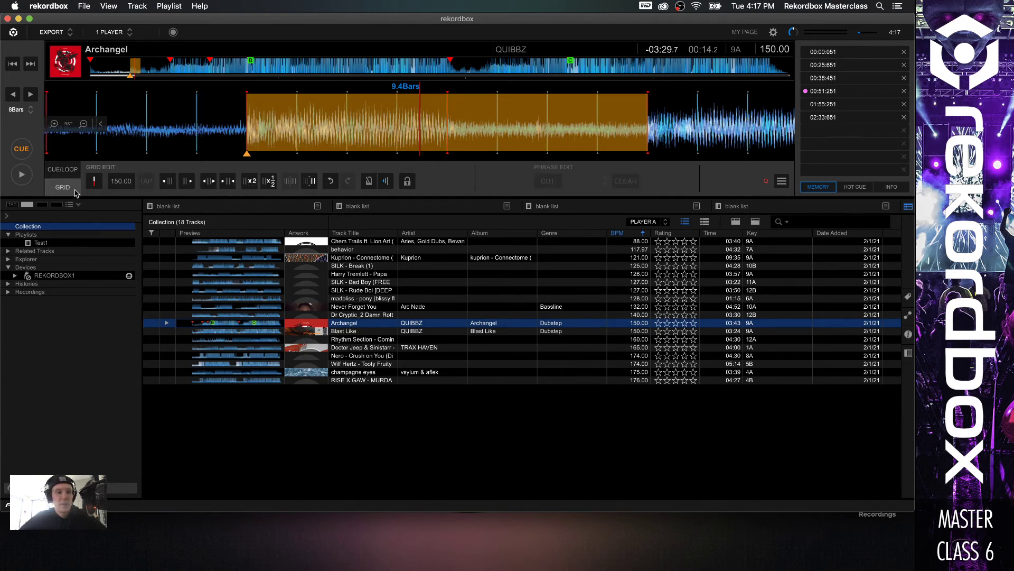
left_click(62, 169)
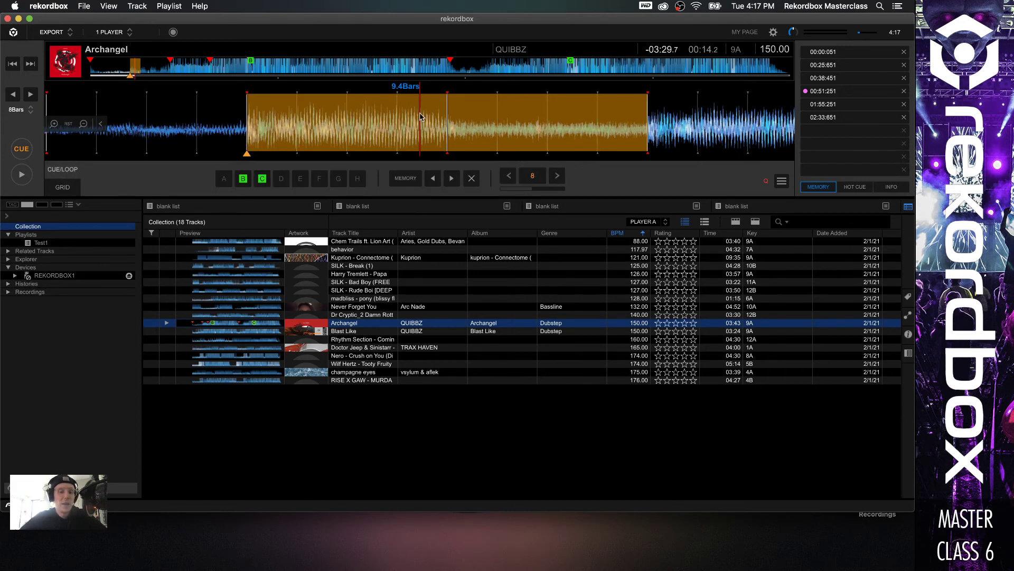
left_click(224, 180)
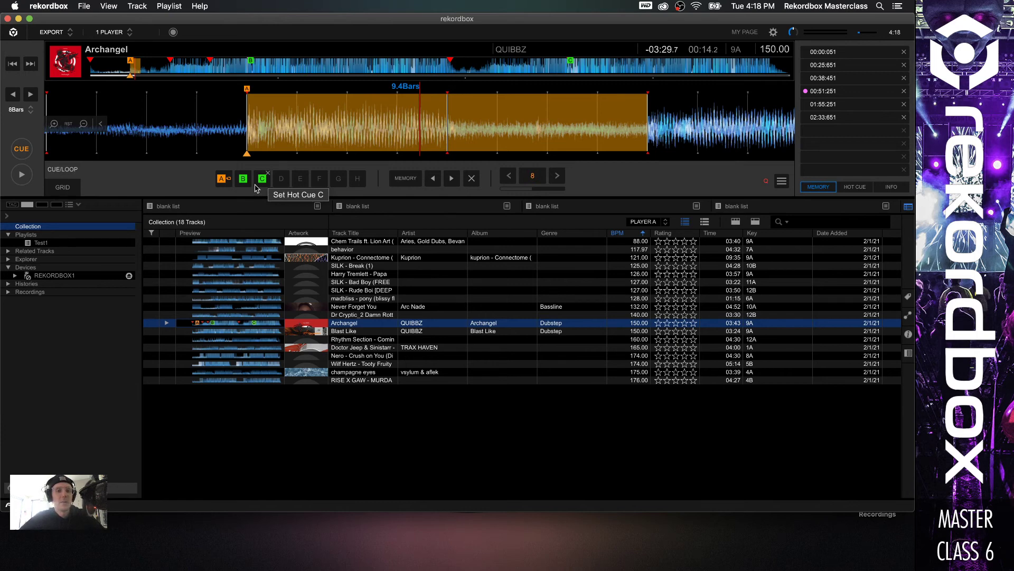
key("2")
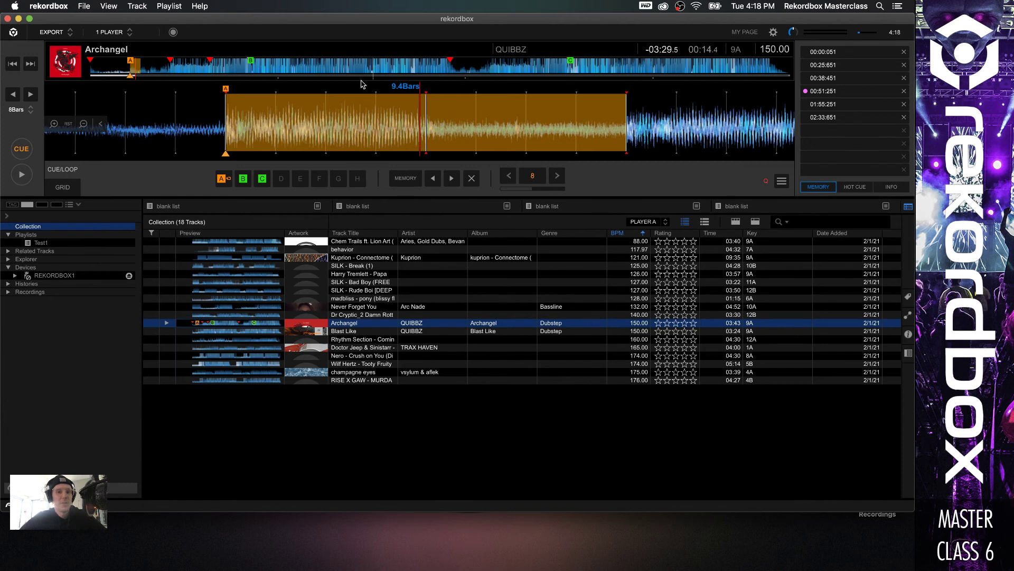
Store the same 8-beat intro loop in hot cues D, E, F and G.
left_click(280, 180)
left_click(299, 180)
left_click(319, 179)
left_click(338, 179)
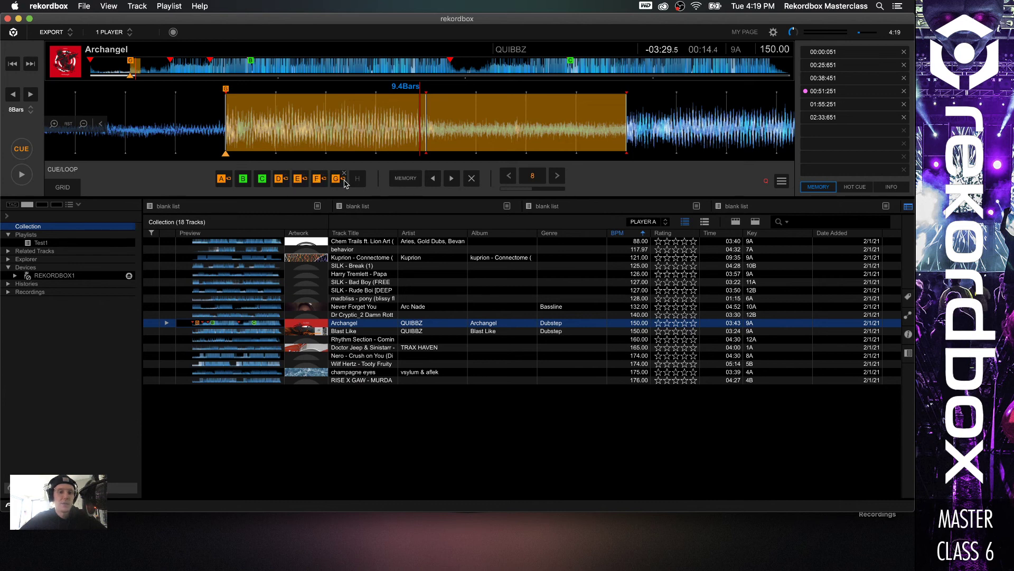
Clear the duplicate loops from hot cues D, E, F and G.
left_click(285, 175)
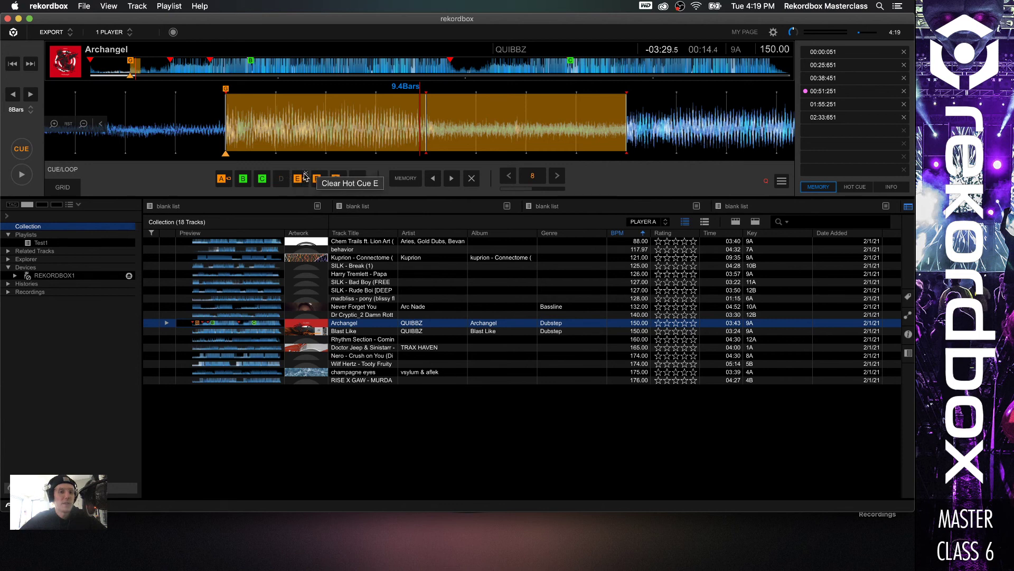
left_click(305, 174)
left_click(324, 173)
left_click(343, 174)
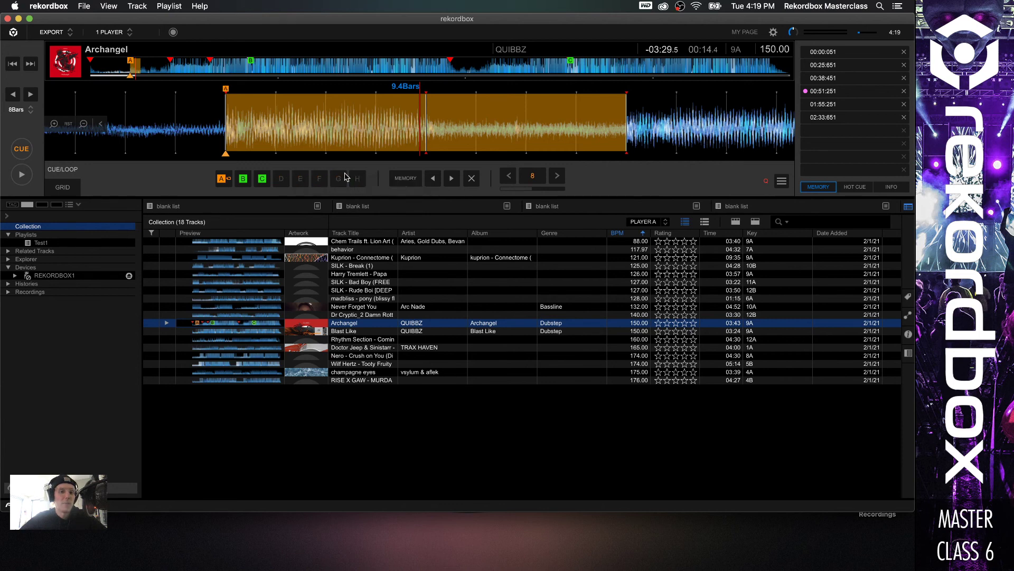